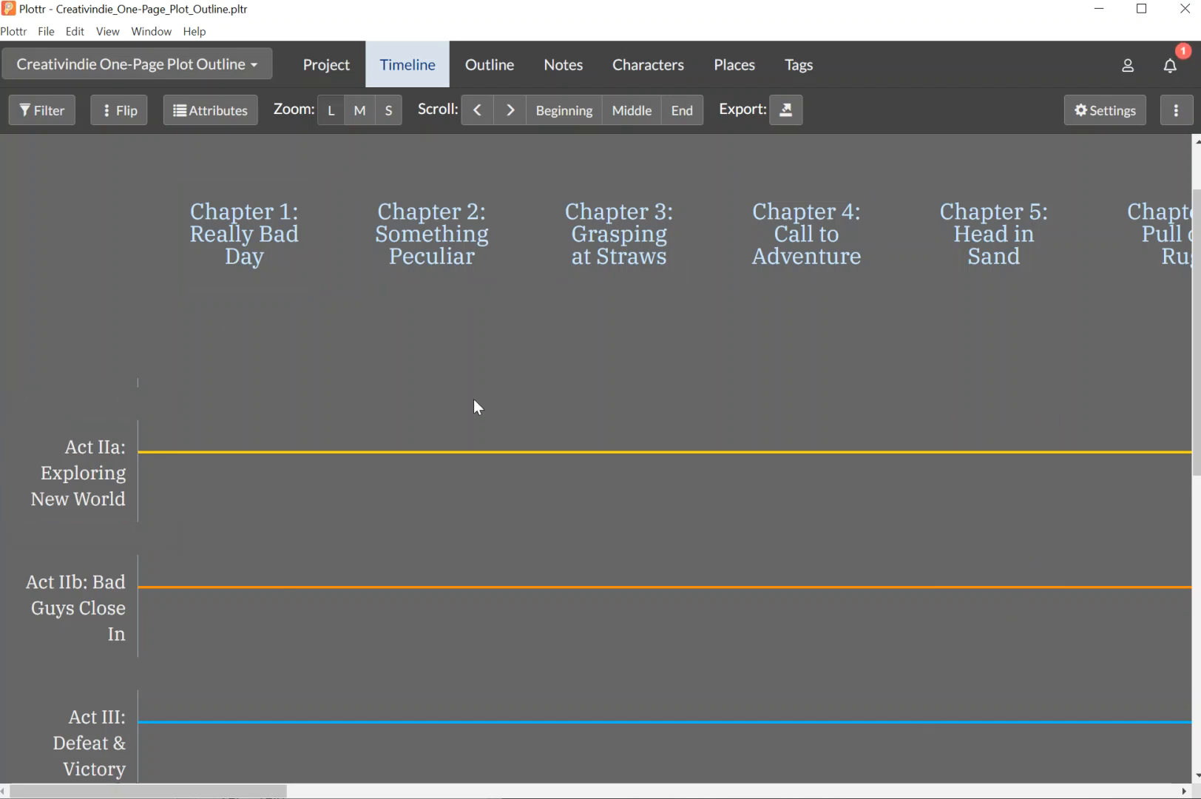
Move the Plottr window out of the way and show the plottr.com home page in the browser
click(651, 798)
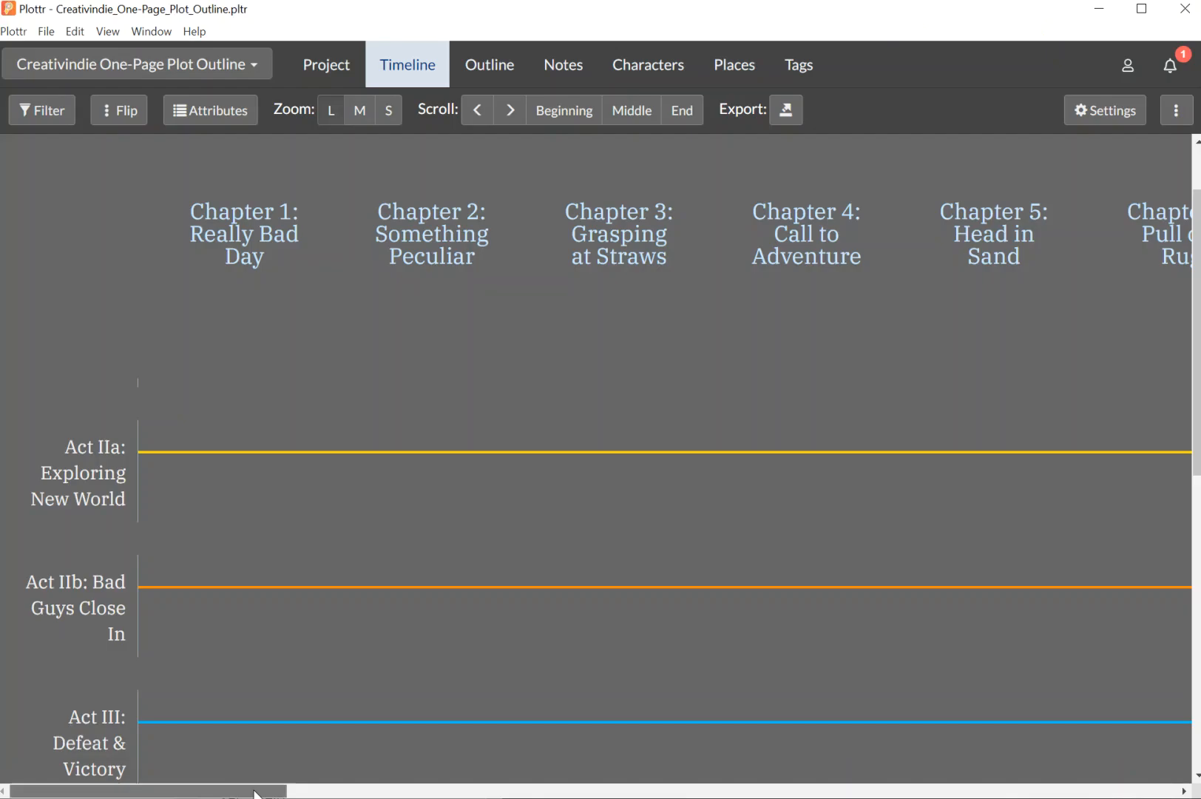
drag(257, 794, 189, 795)
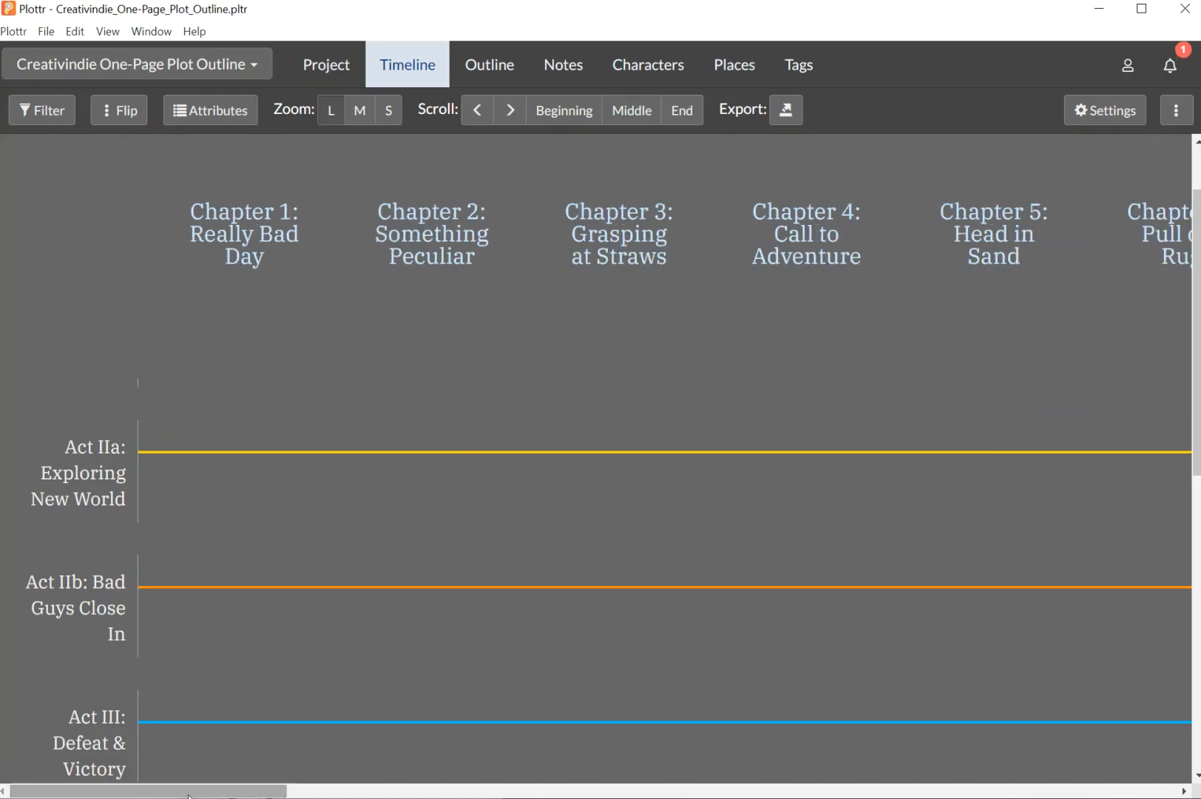
drag(268, 19, 303, 557)
click(231, 26)
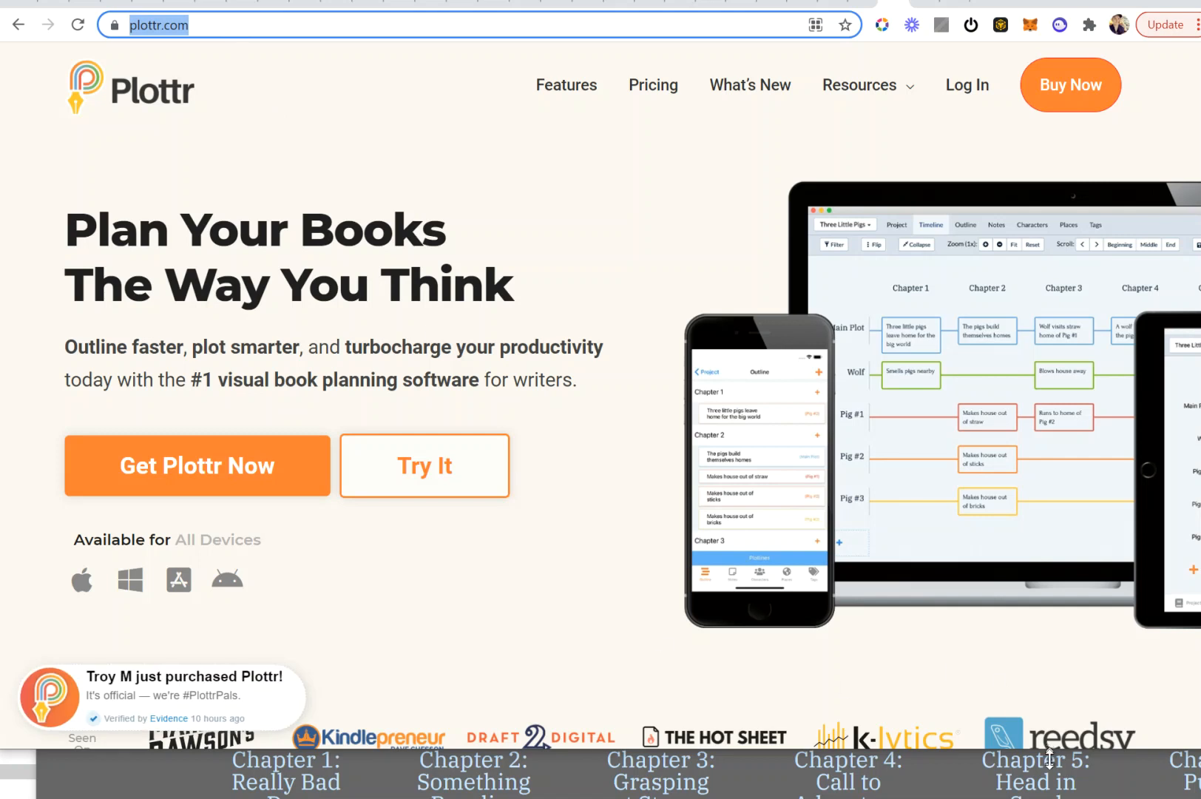
drag(1050, 758, 1039, 797)
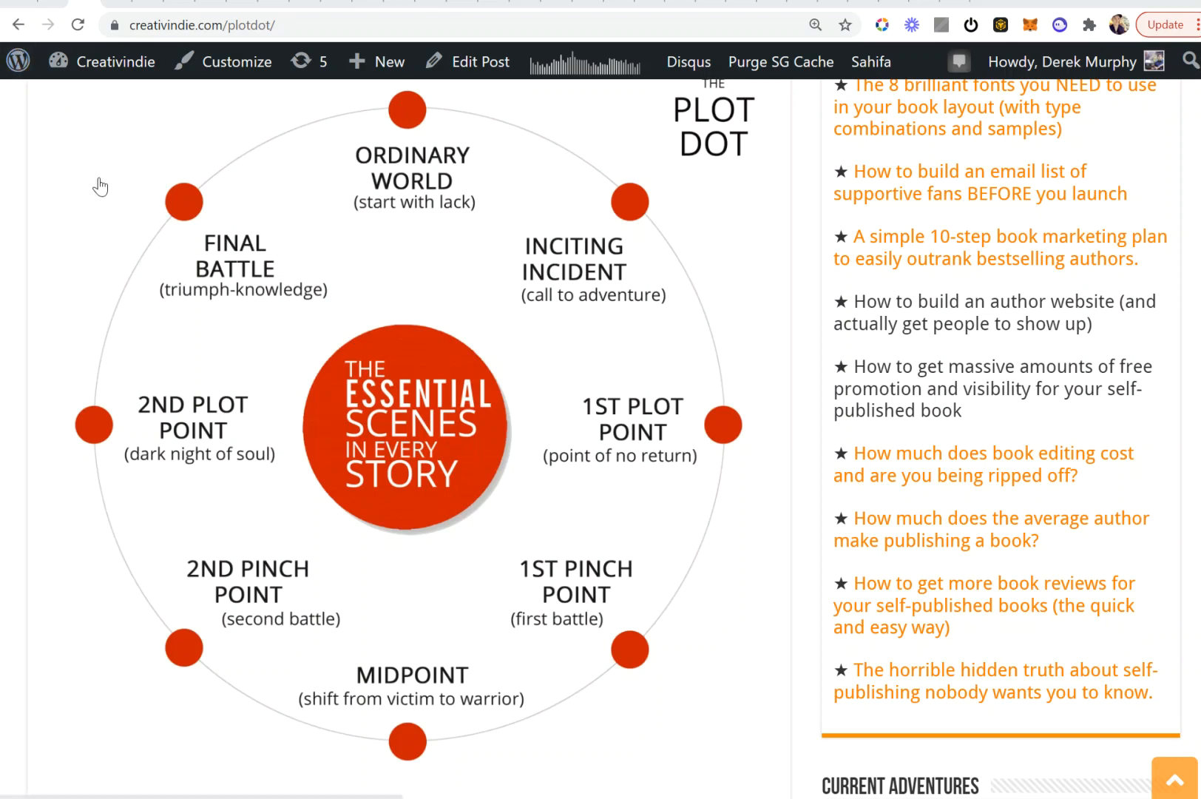
Return to the creativindie.com plot-outline page and examine the one-page plot outline graphic and the free template links
click(19, 25)
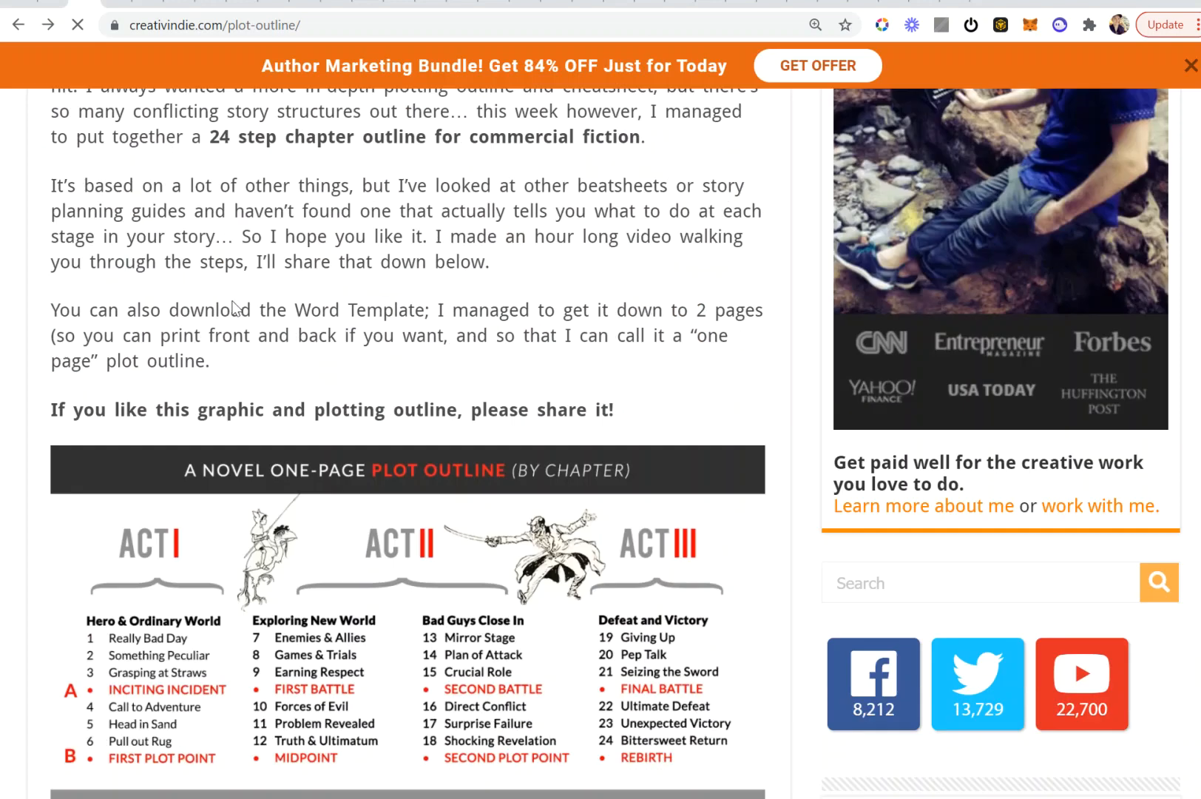
scroll(234, 284, down, 3)
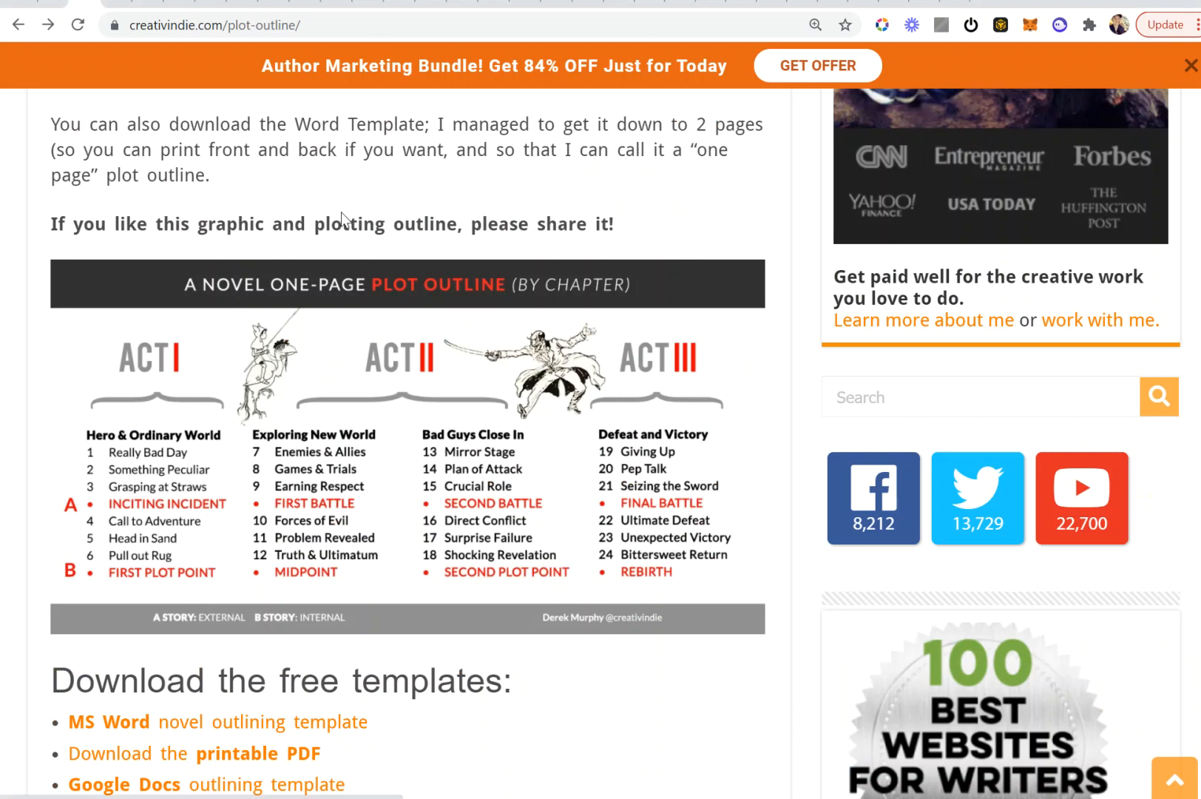
scroll(349, 240, down, 1)
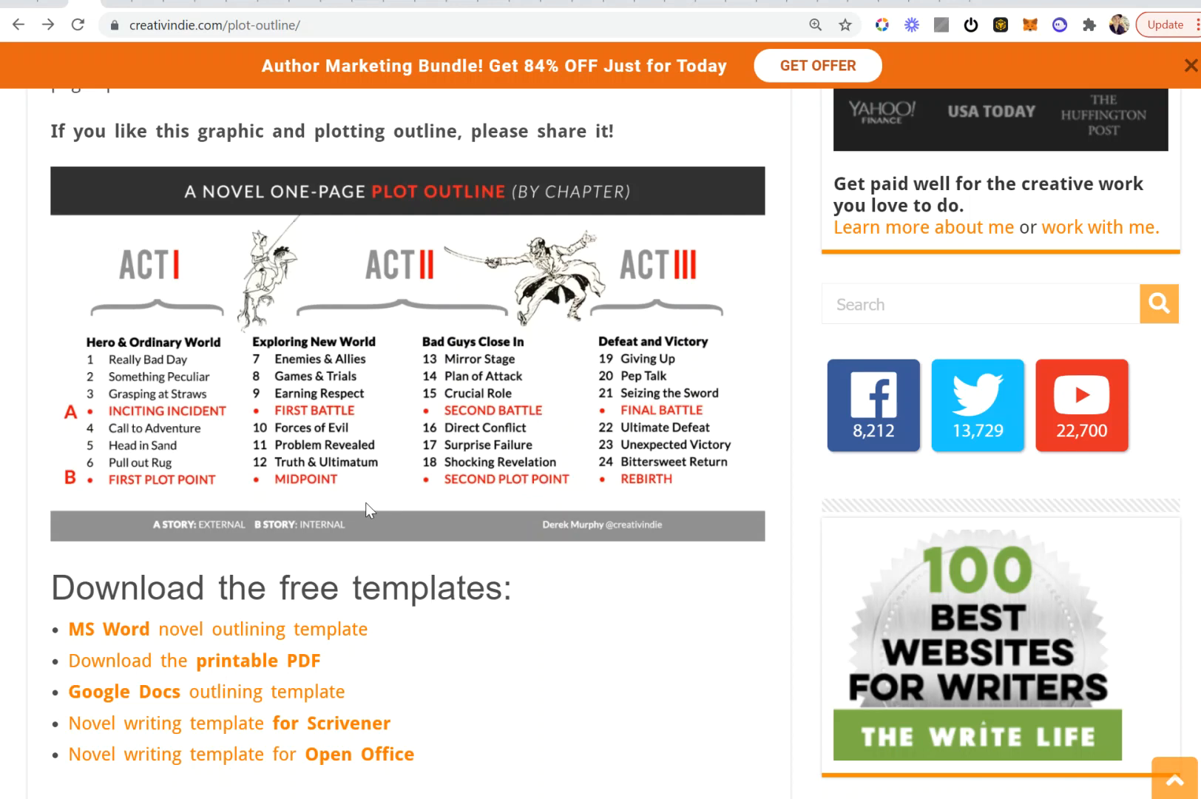
scroll(248, 396, down, 1)
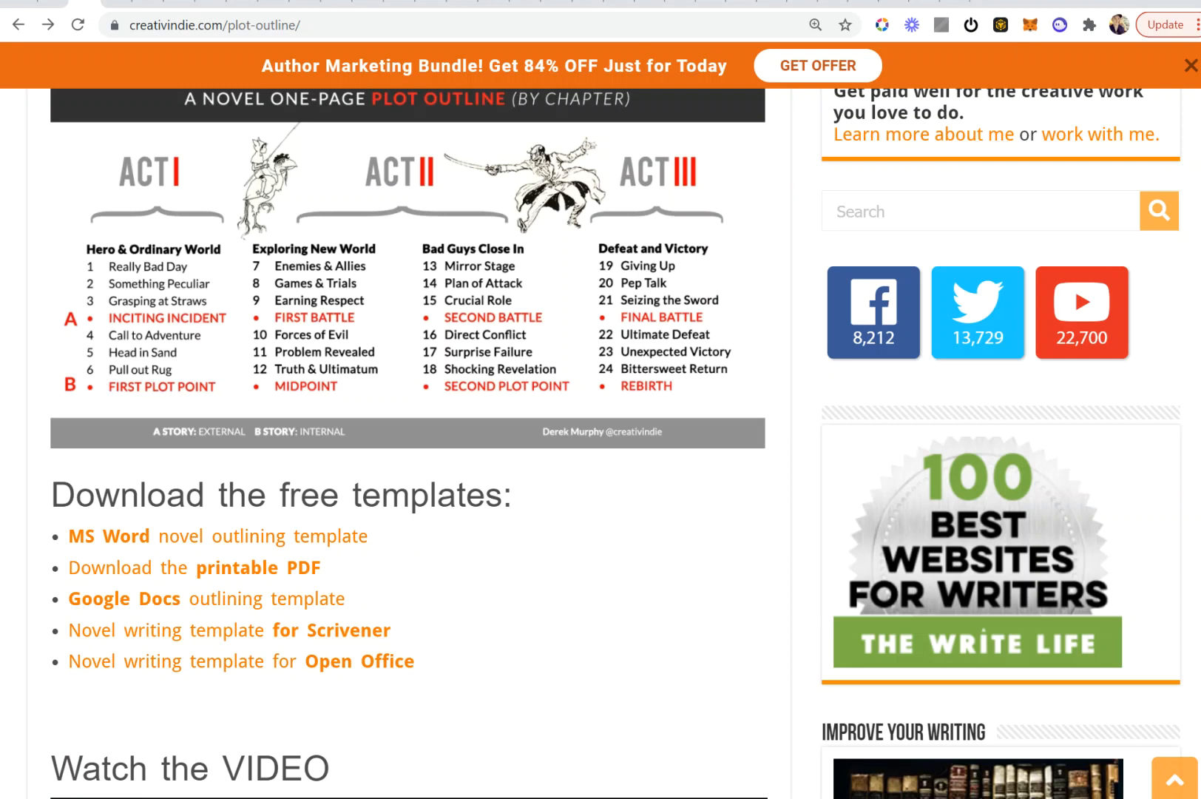
Switch back to Plottr and examine the timeline's chapters, act plotlines, A and B story lines and Act I scene cards
click(1109, 2)
drag(813, 560, 737, 21)
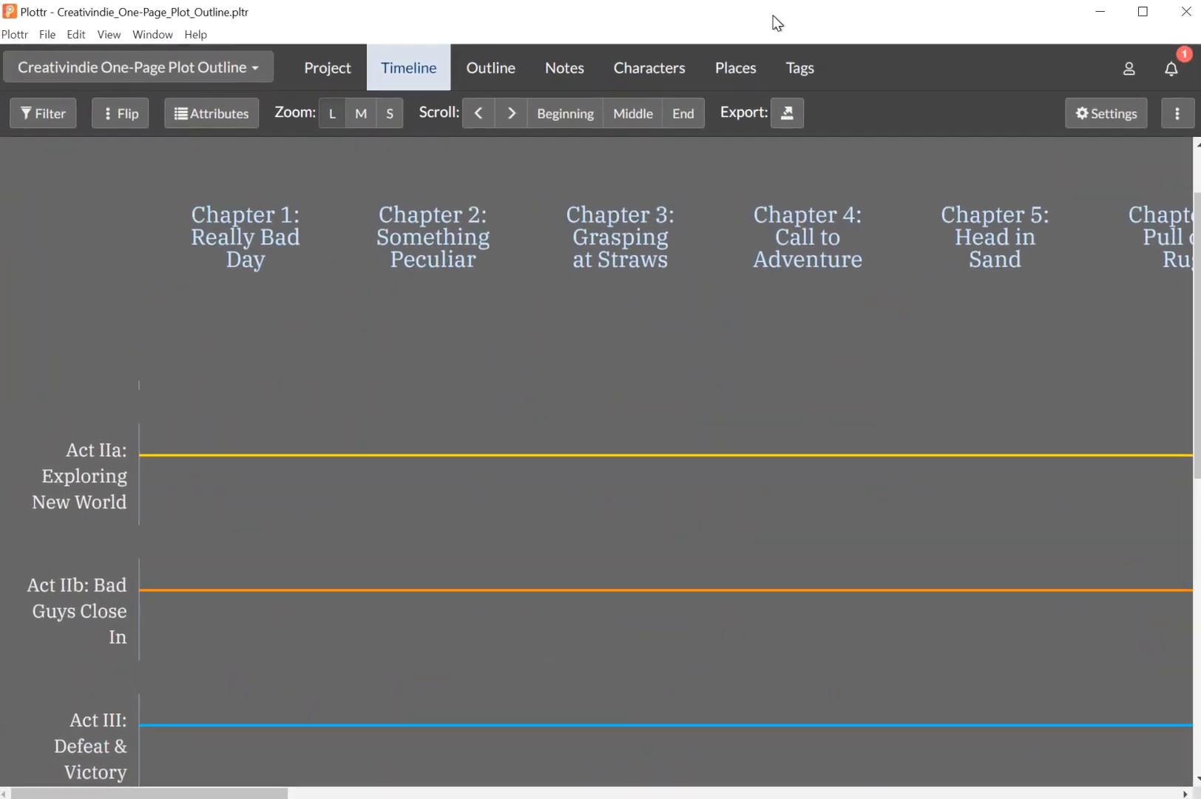
mouse_move(680, 314)
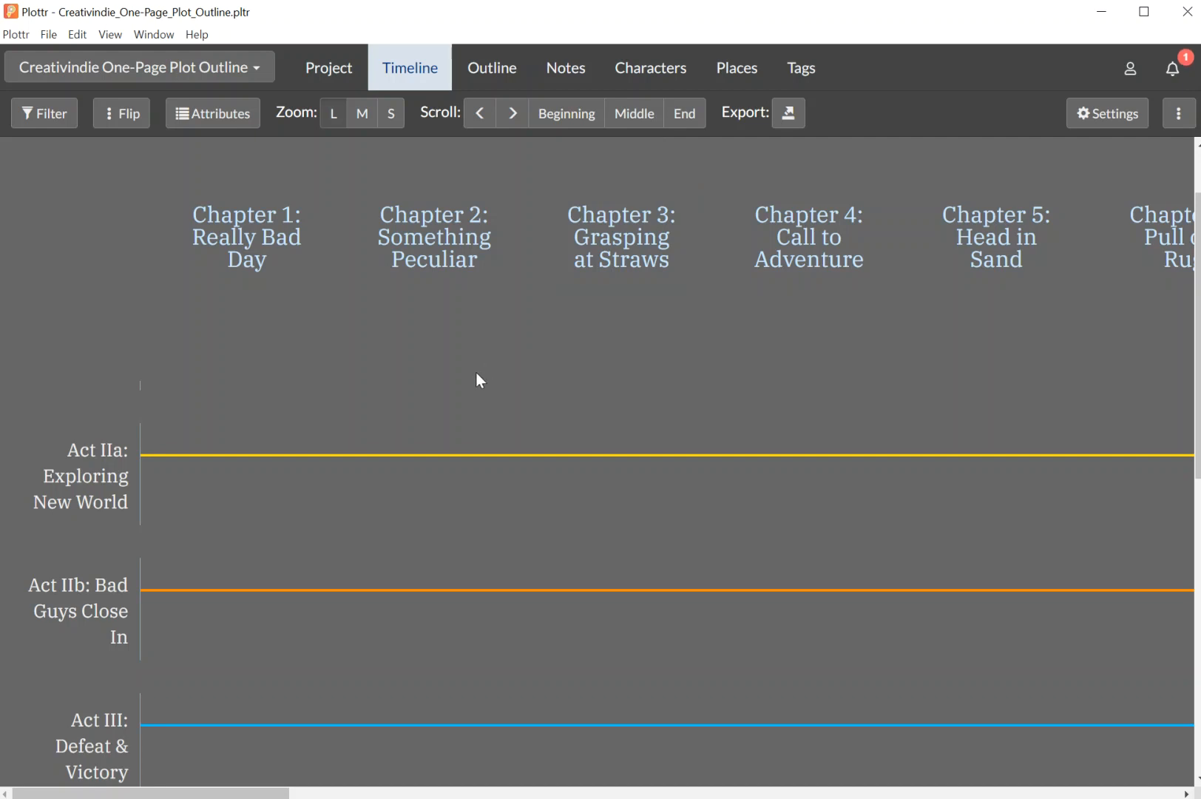
mouse_move(480, 434)
scroll(710, 373, down, 5)
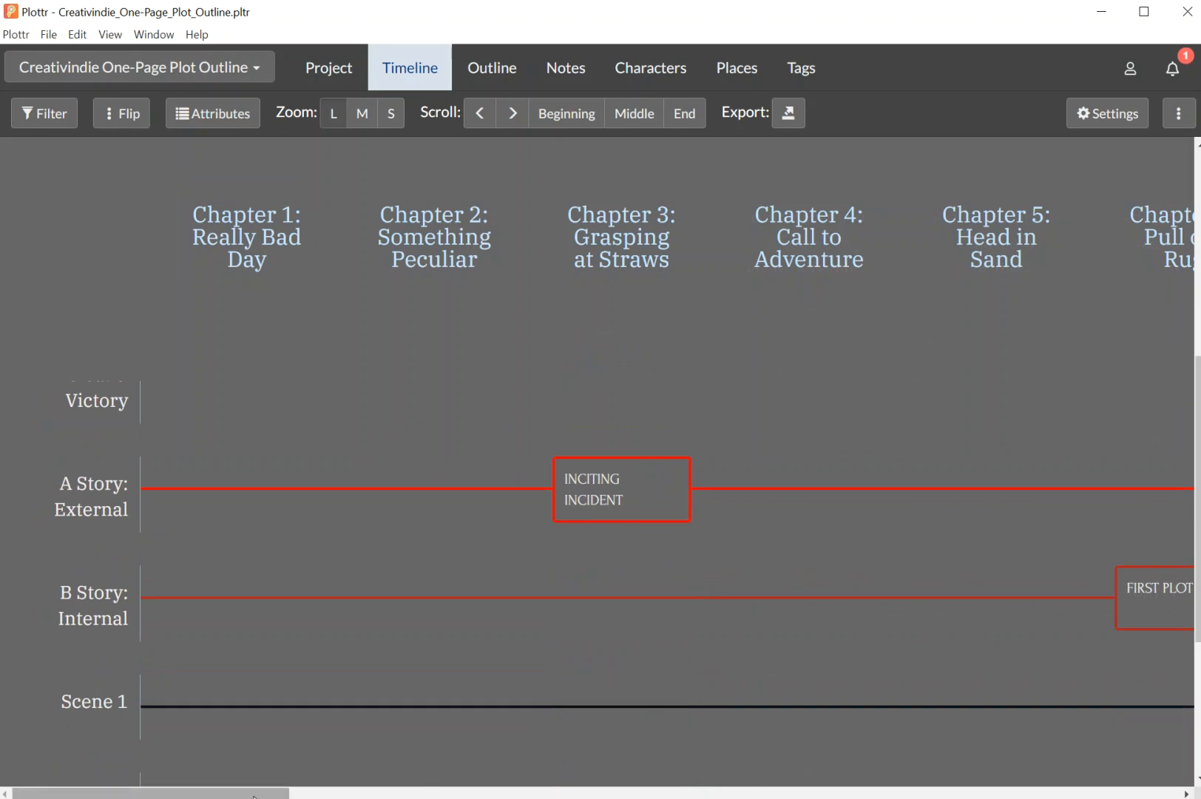
mouse_move(186, 146)
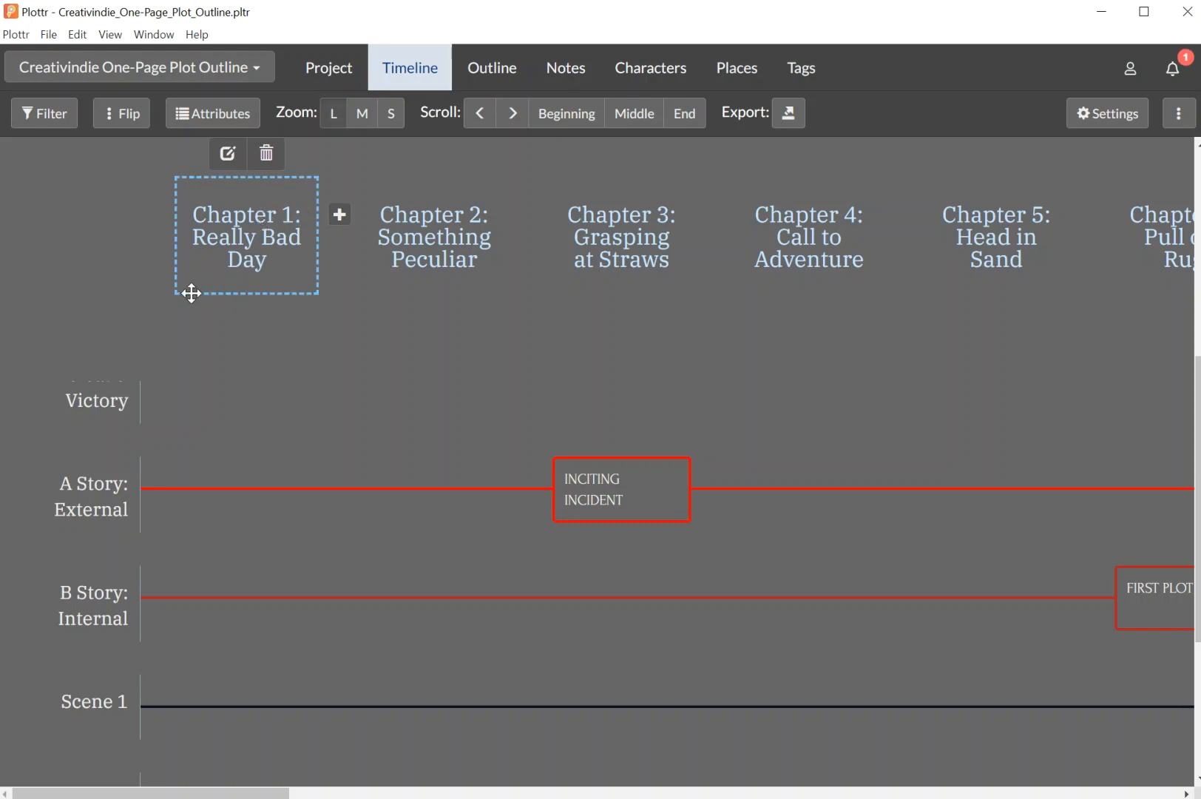
scroll(259, 403, up, 7)
mouse_move(266, 399)
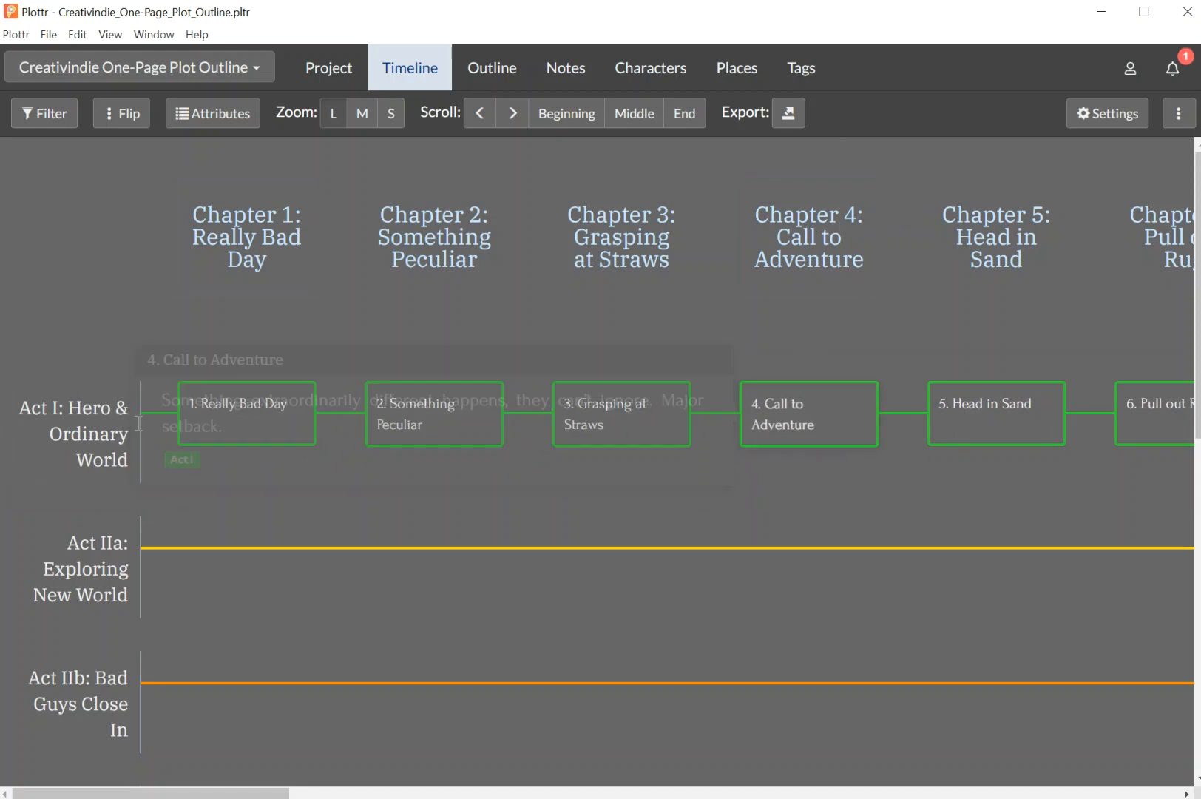
mouse_move(86, 568)
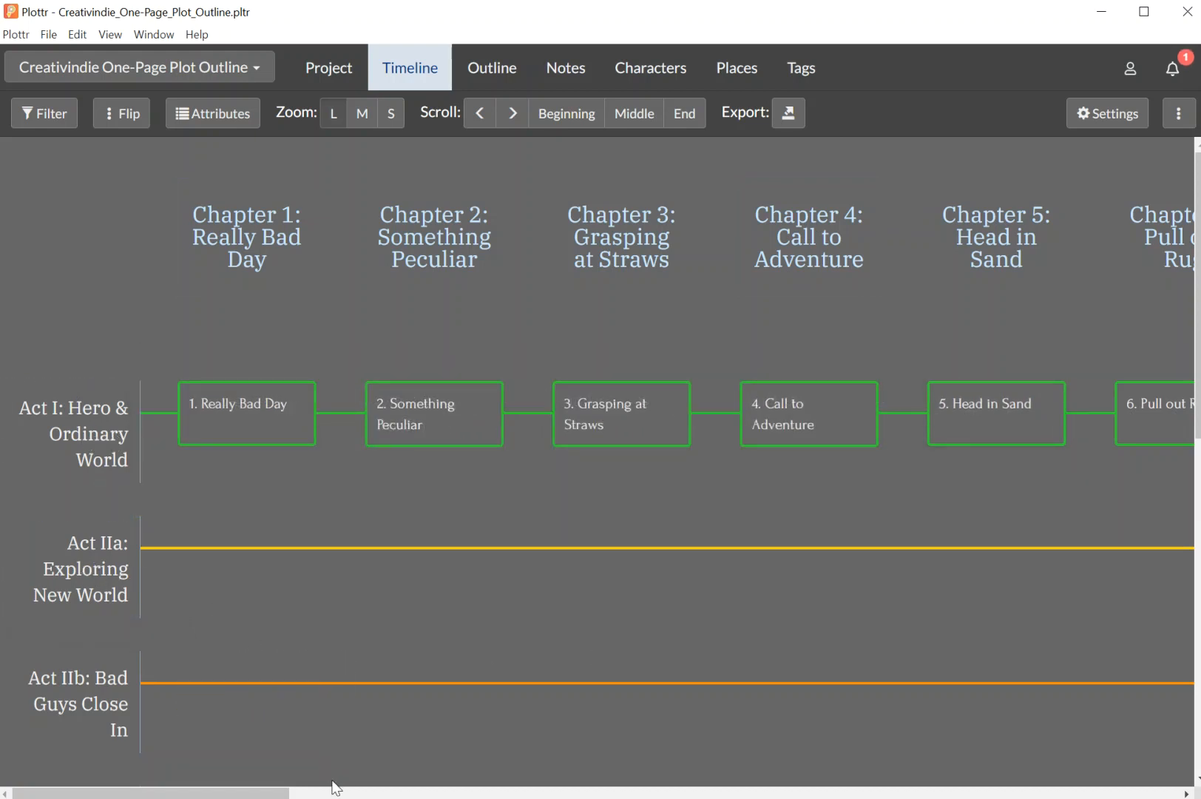
Examine the Act IIa scene cards in the timeline, reading the previews of Games & Trials and Earning Respect
drag(289, 793, 464, 759)
mouse_move(318, 302)
mouse_move(328, 554)
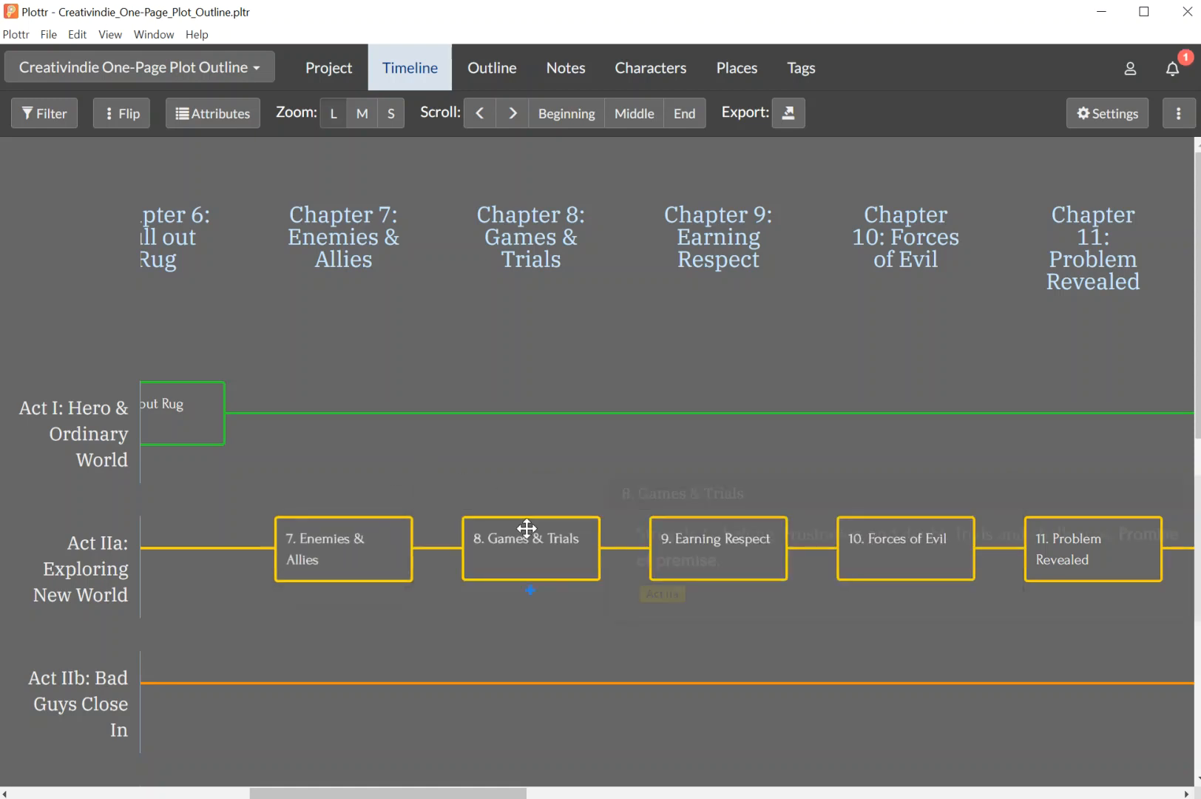
mouse_move(529, 545)
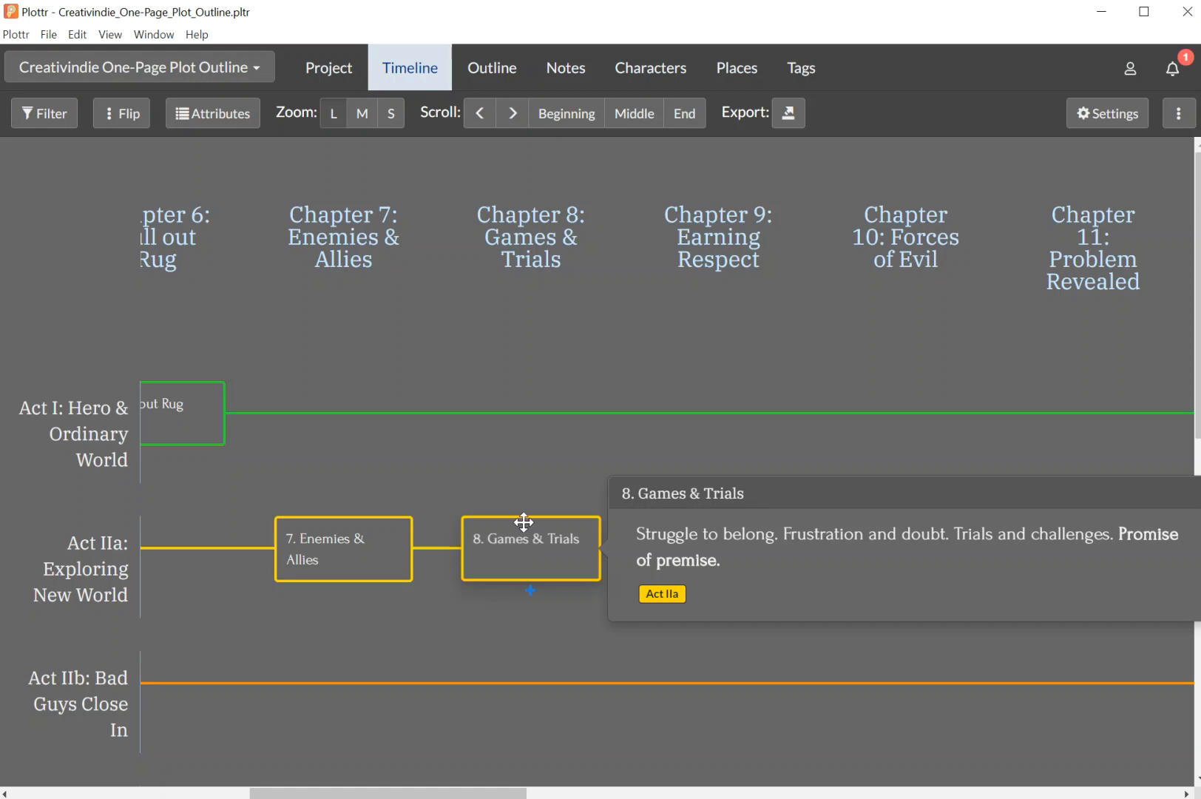
mouse_move(732, 538)
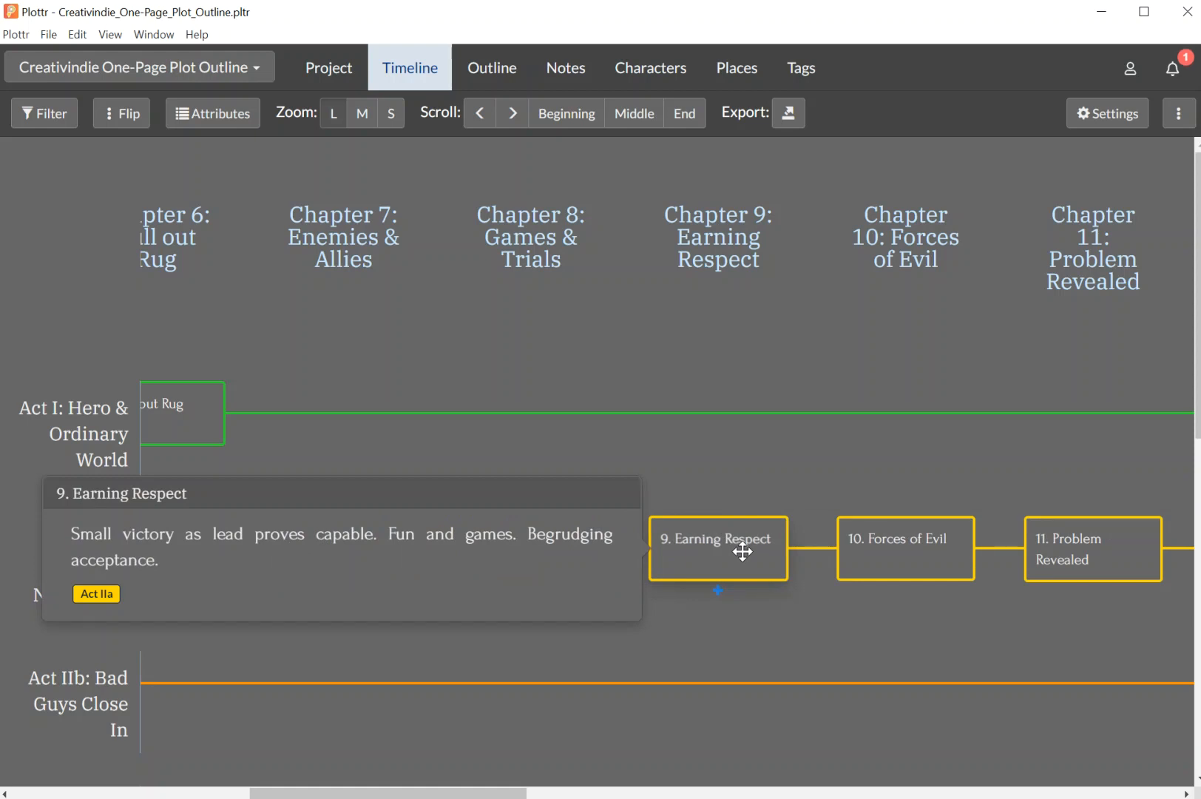
mouse_move(730, 241)
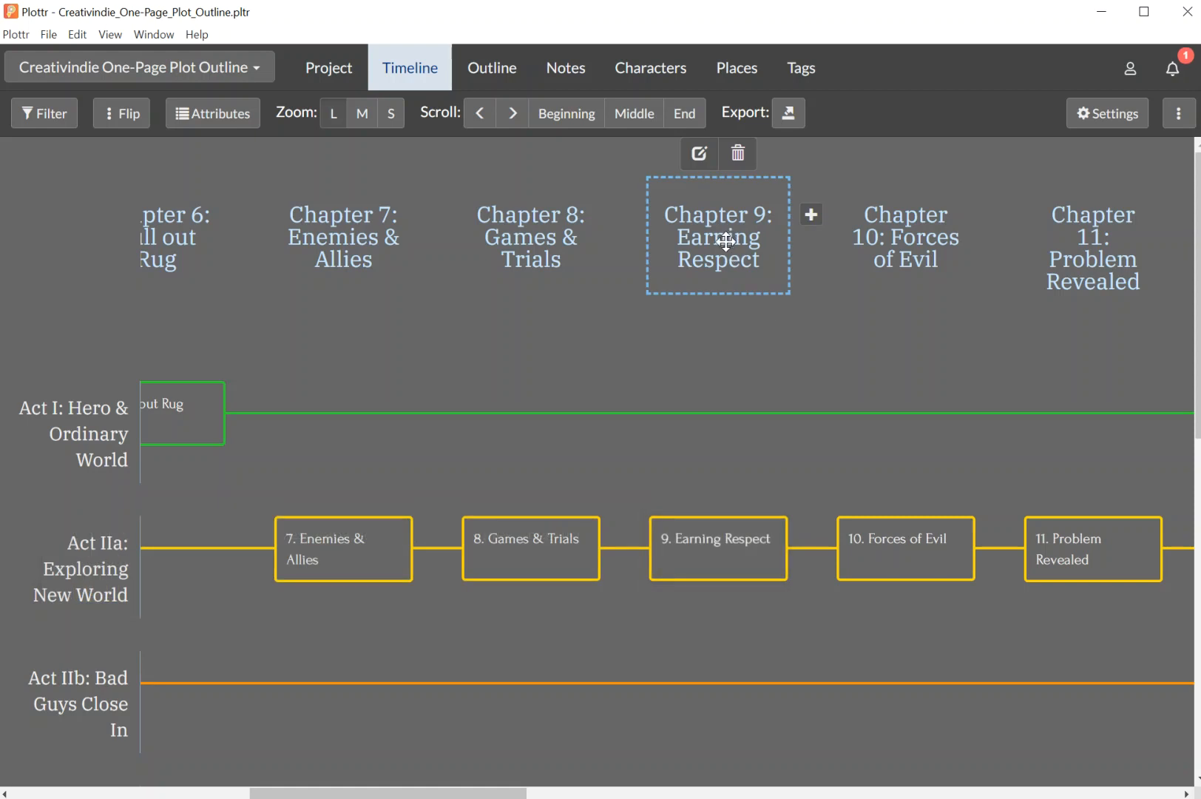
Open the "9. Earning Respect" scene card and select its whole description text
double_click(727, 241)
click(729, 242)
drag(770, 246, 681, 256)
click(725, 546)
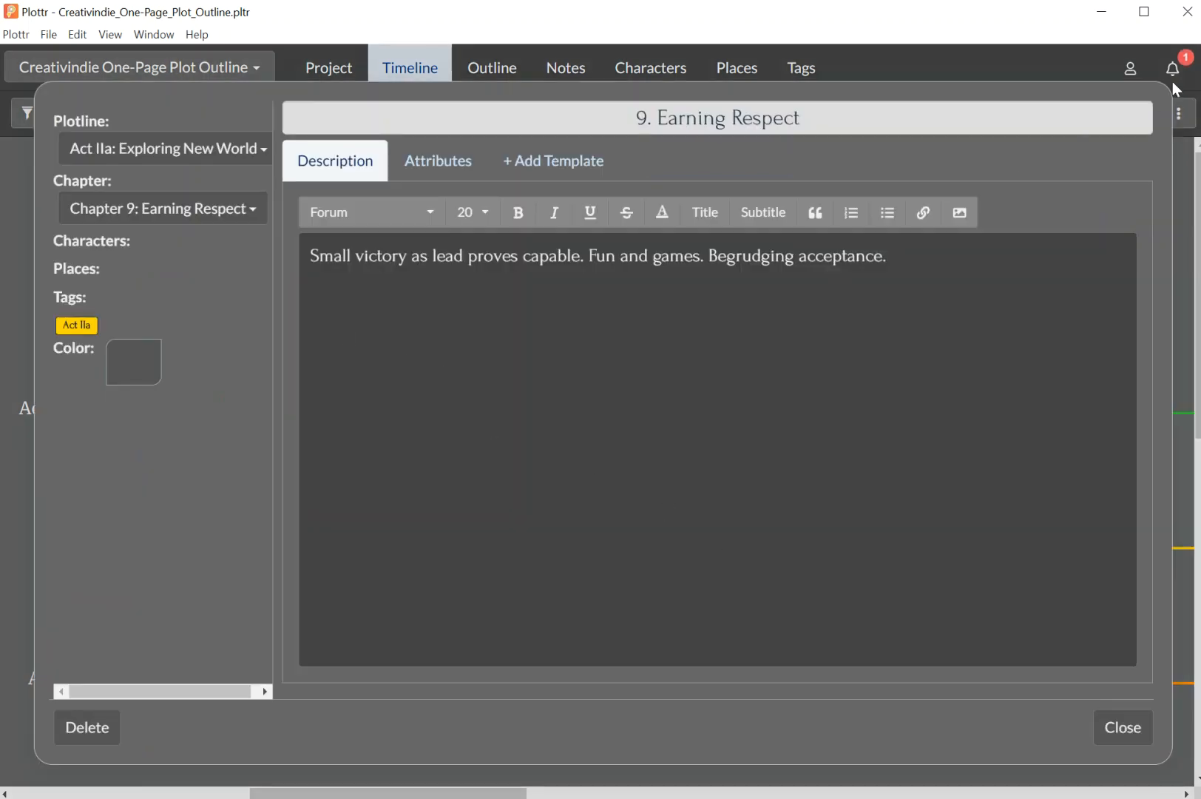
click(1183, 233)
click(698, 541)
drag(917, 255, 279, 275)
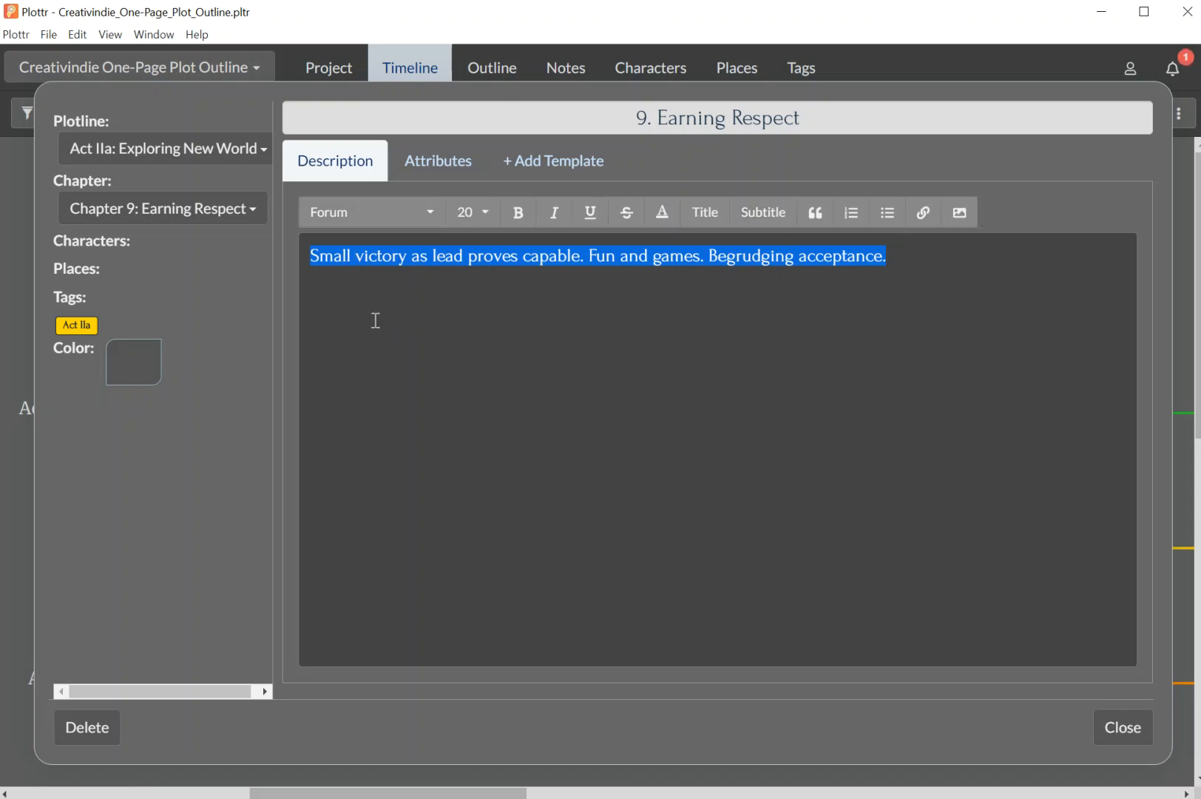
Check which characters and places can be attached to the Earning Respect card, and close the card
click(143, 242)
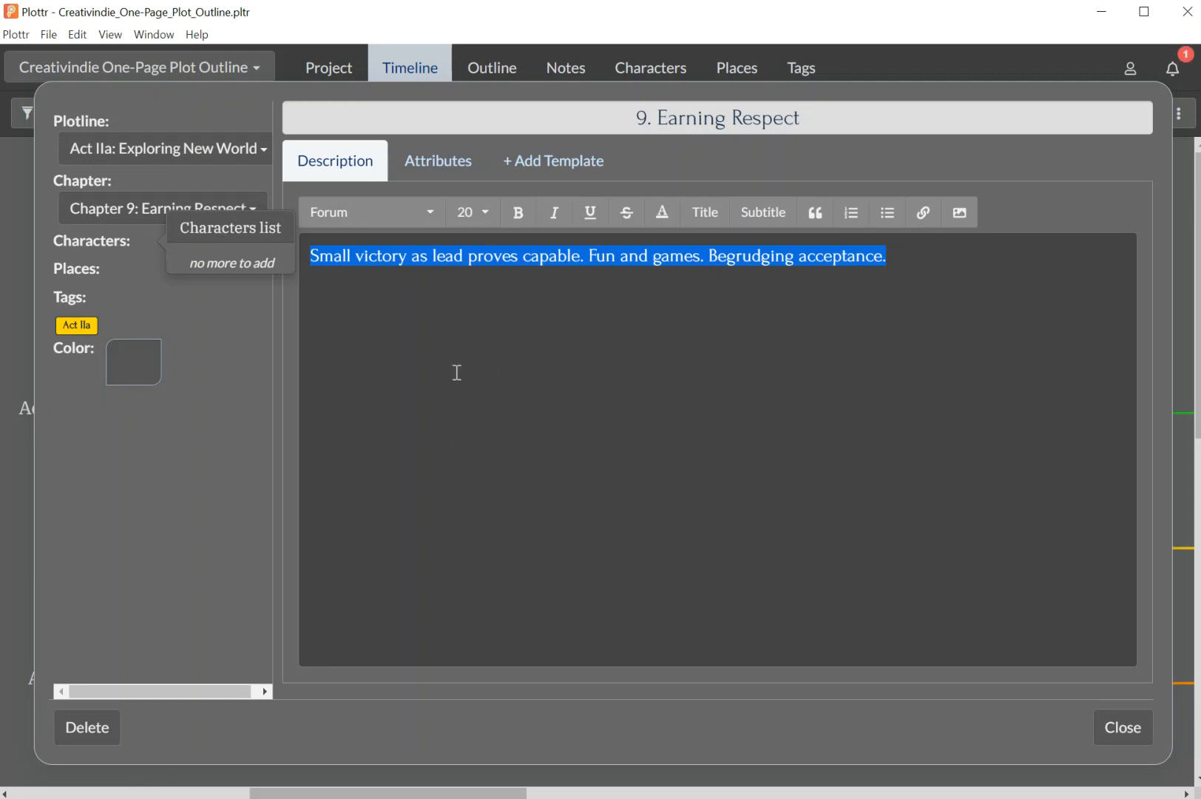
click(89, 275)
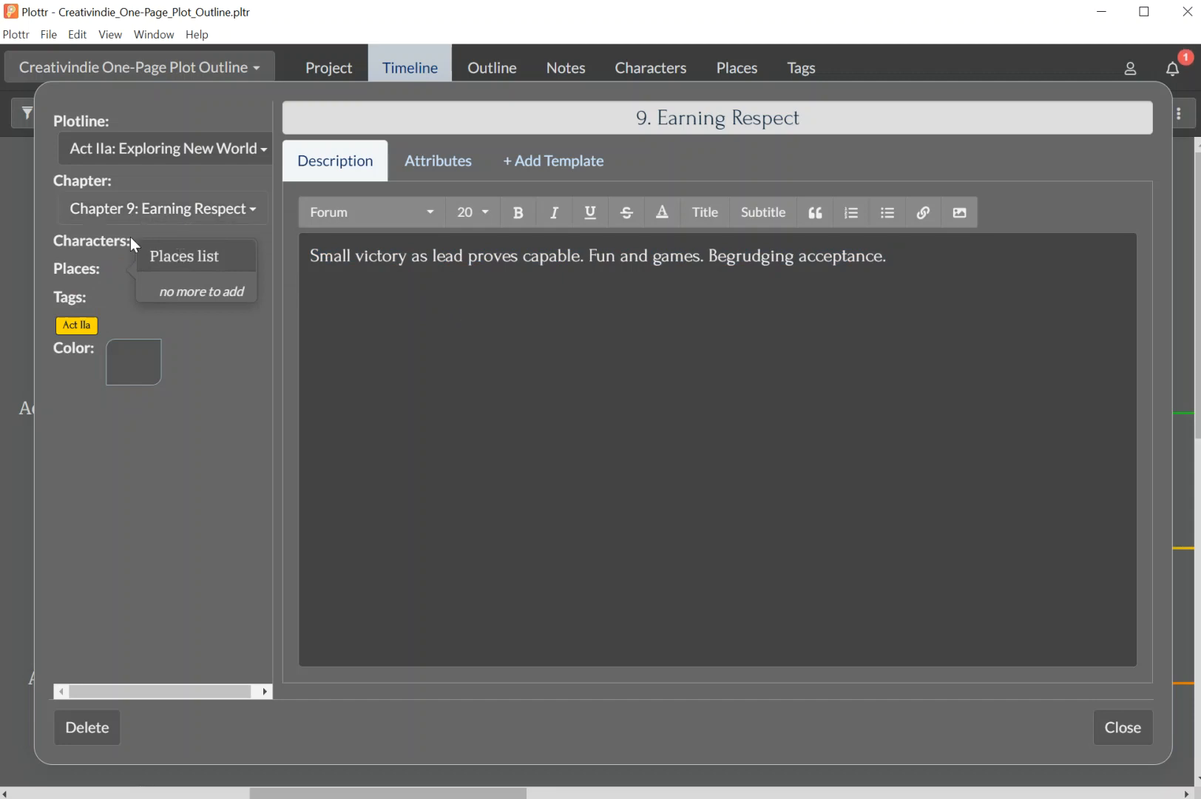
mouse_move(84, 302)
mouse_move(128, 373)
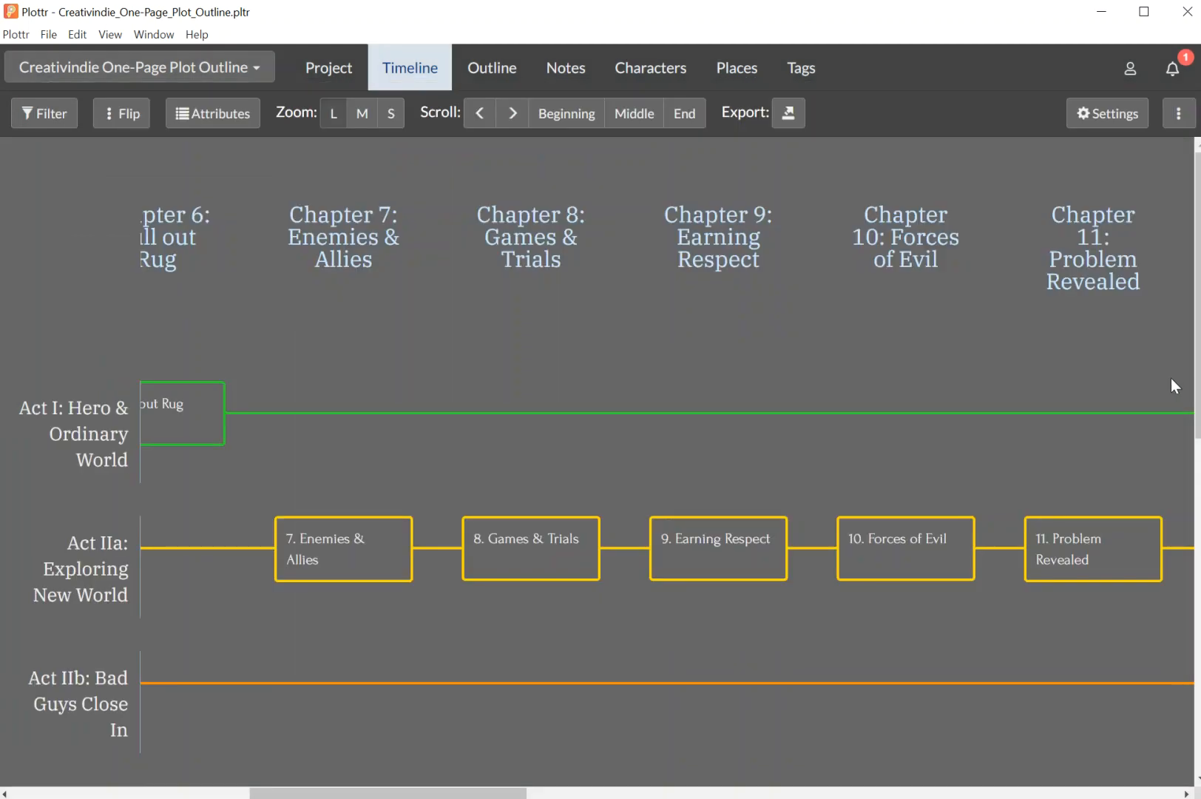
click(1177, 378)
mouse_move(343, 542)
Set the gallery photo of the man in the blue jacket as the new main character's thumbnail and save the character
mouse_move(512, 218)
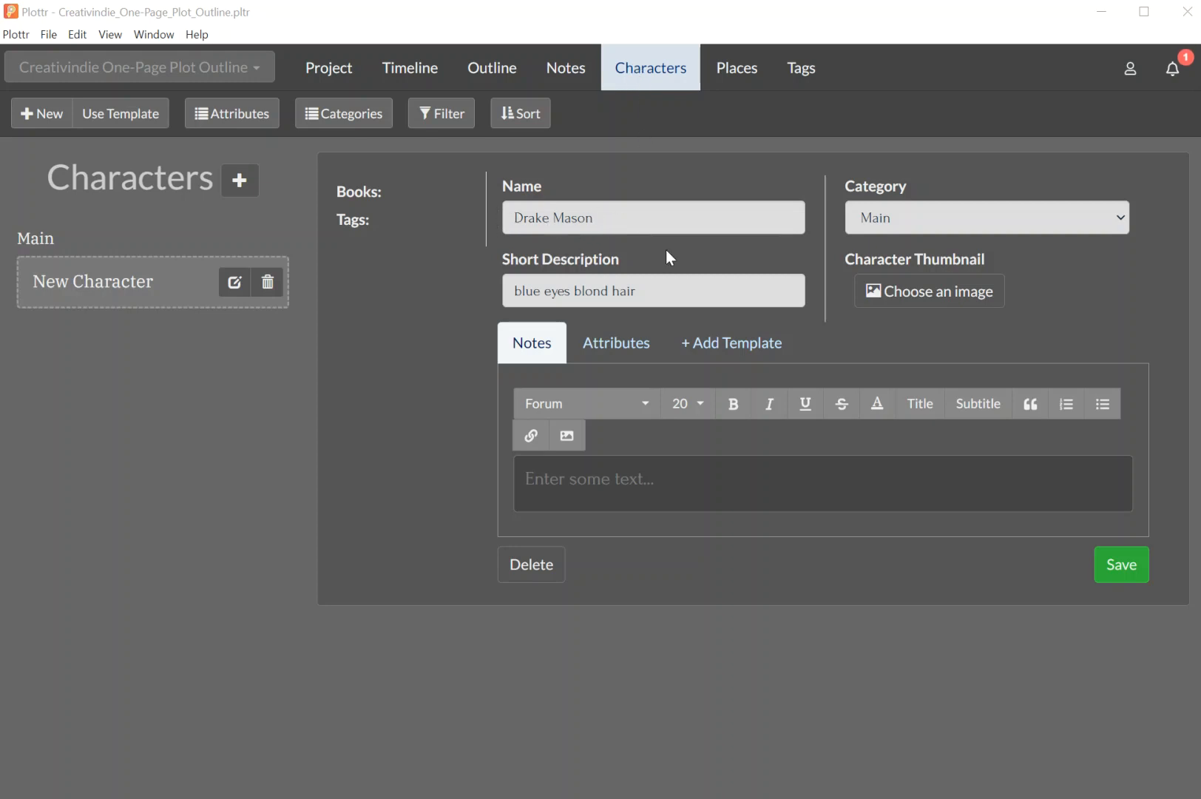
click(933, 298)
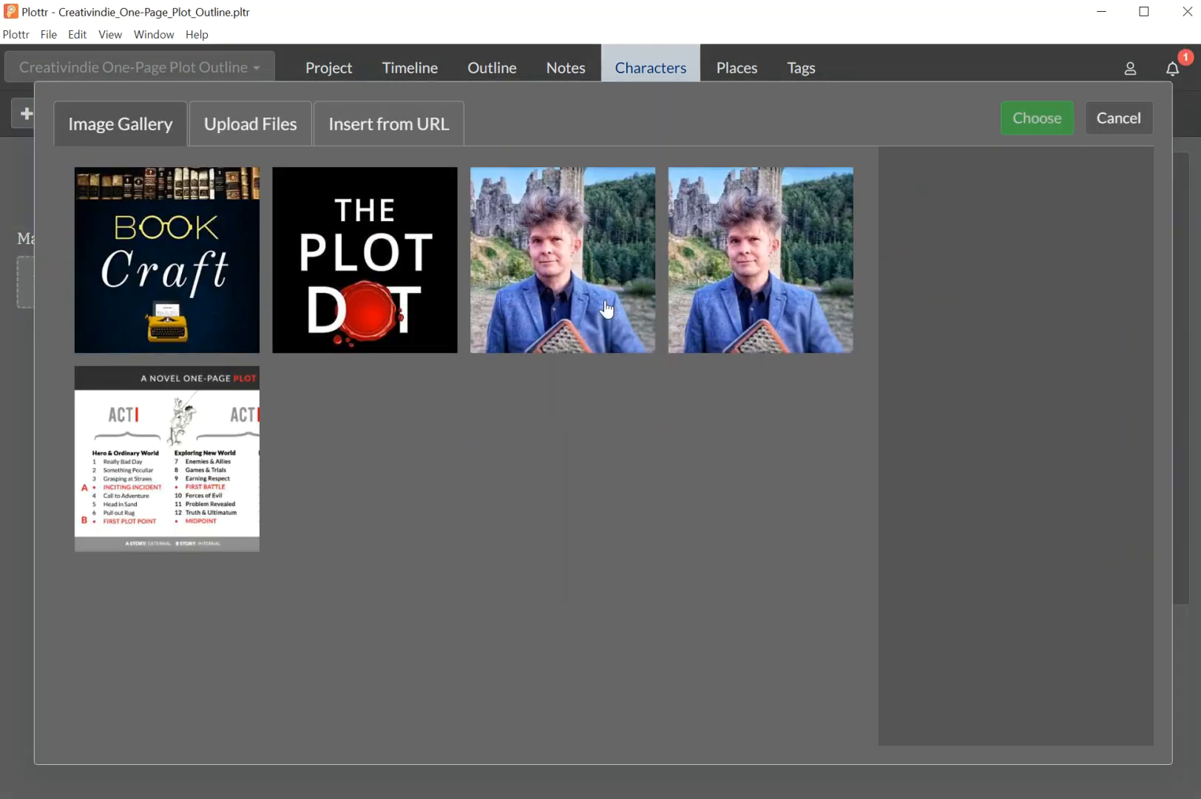
click(608, 310)
click(1037, 118)
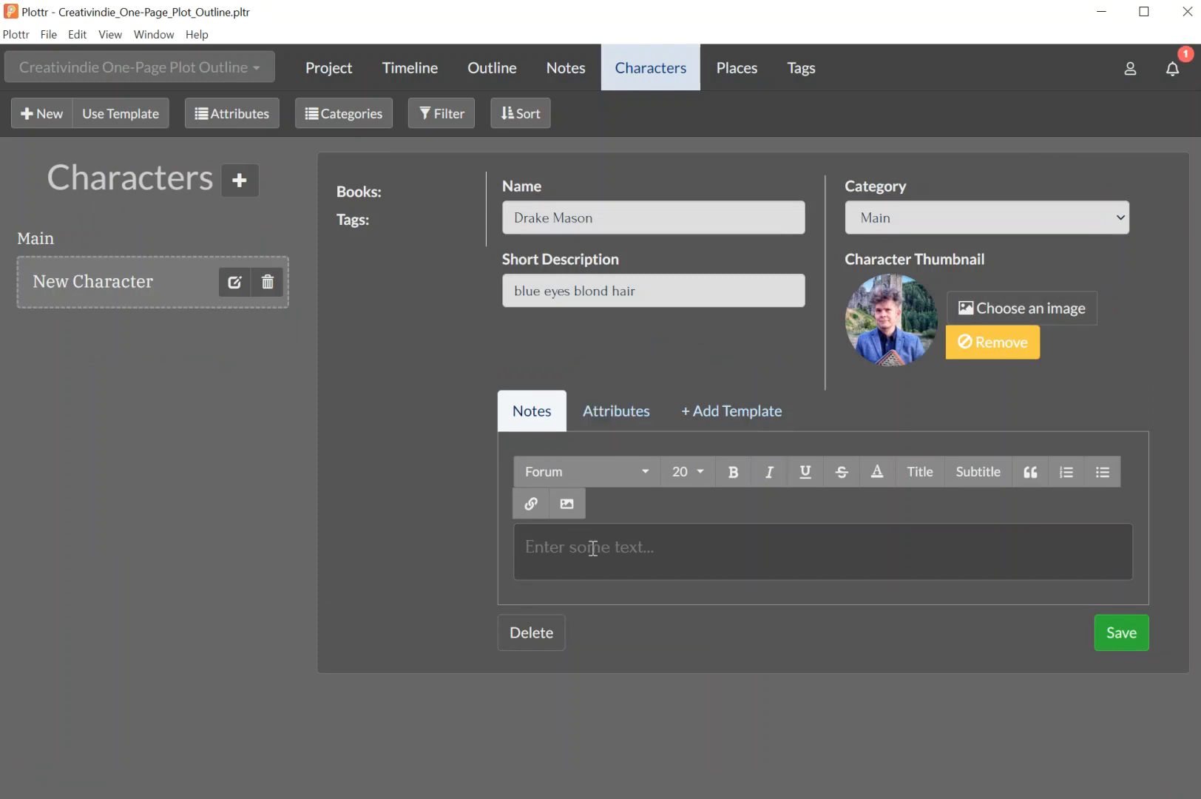
click(617, 412)
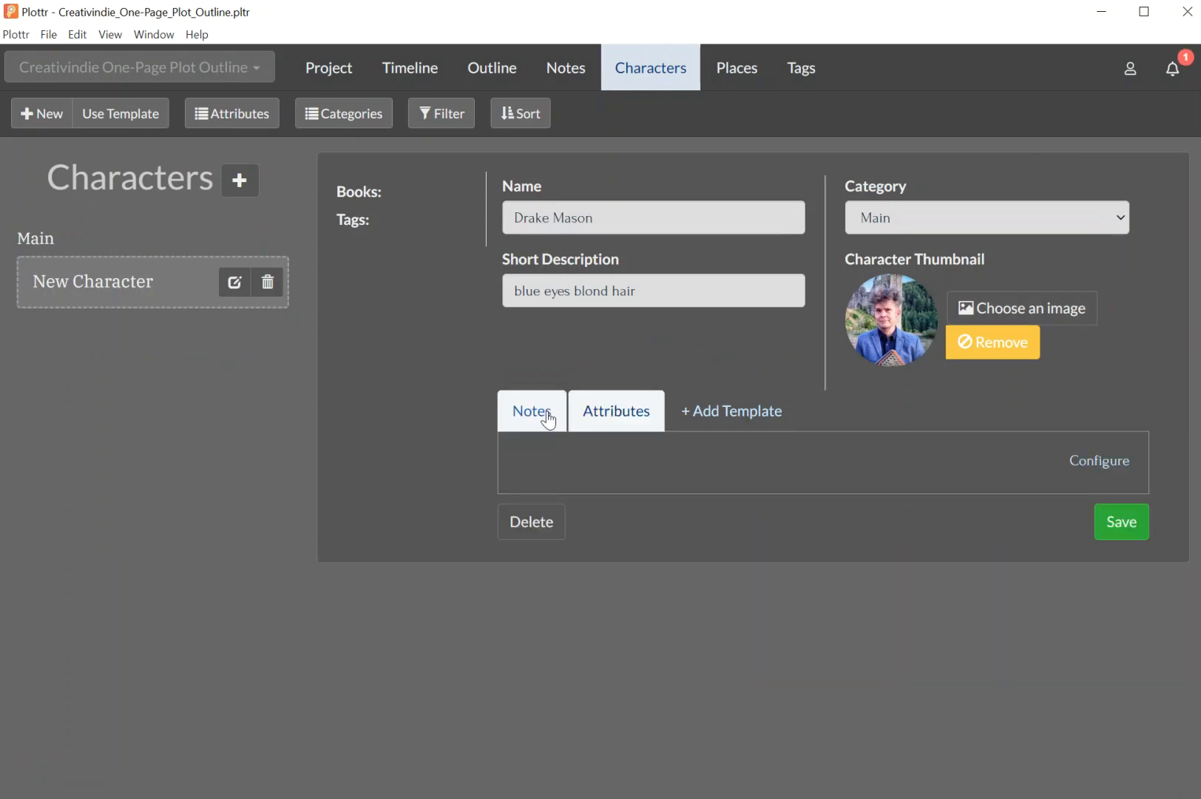
click(536, 414)
click(1122, 634)
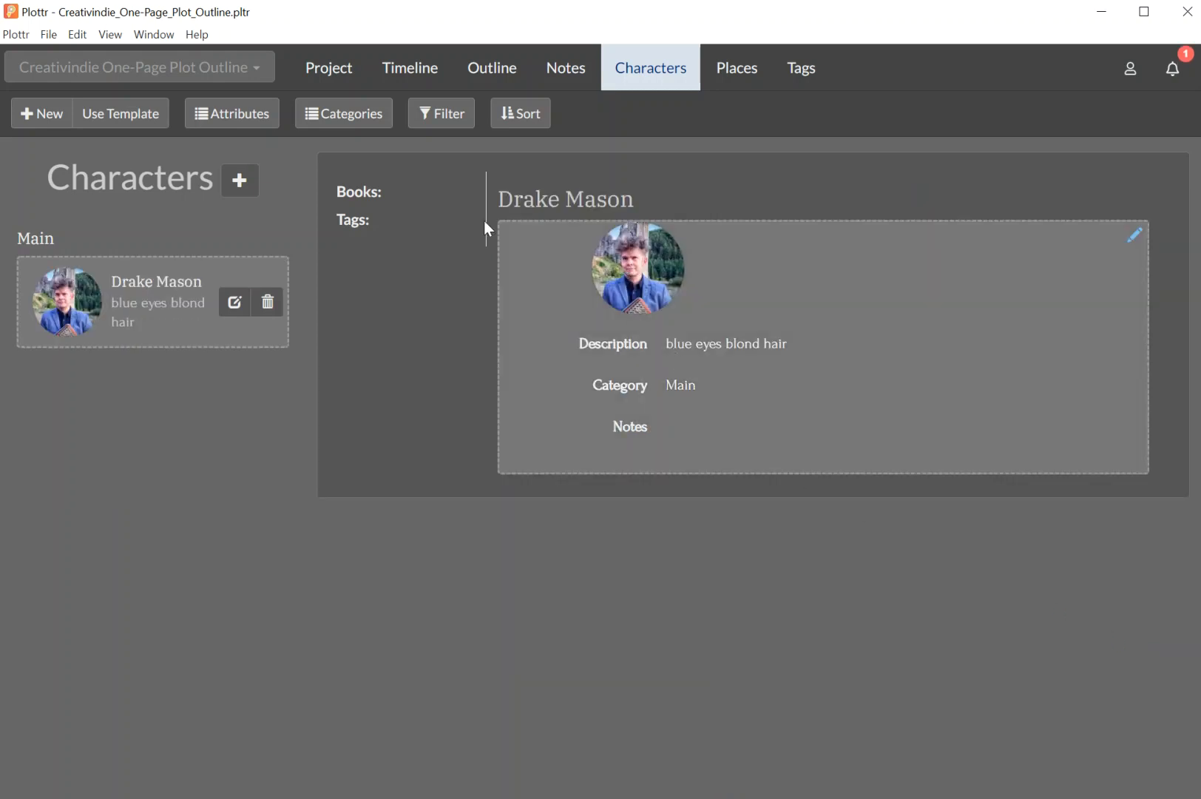
click(335, 74)
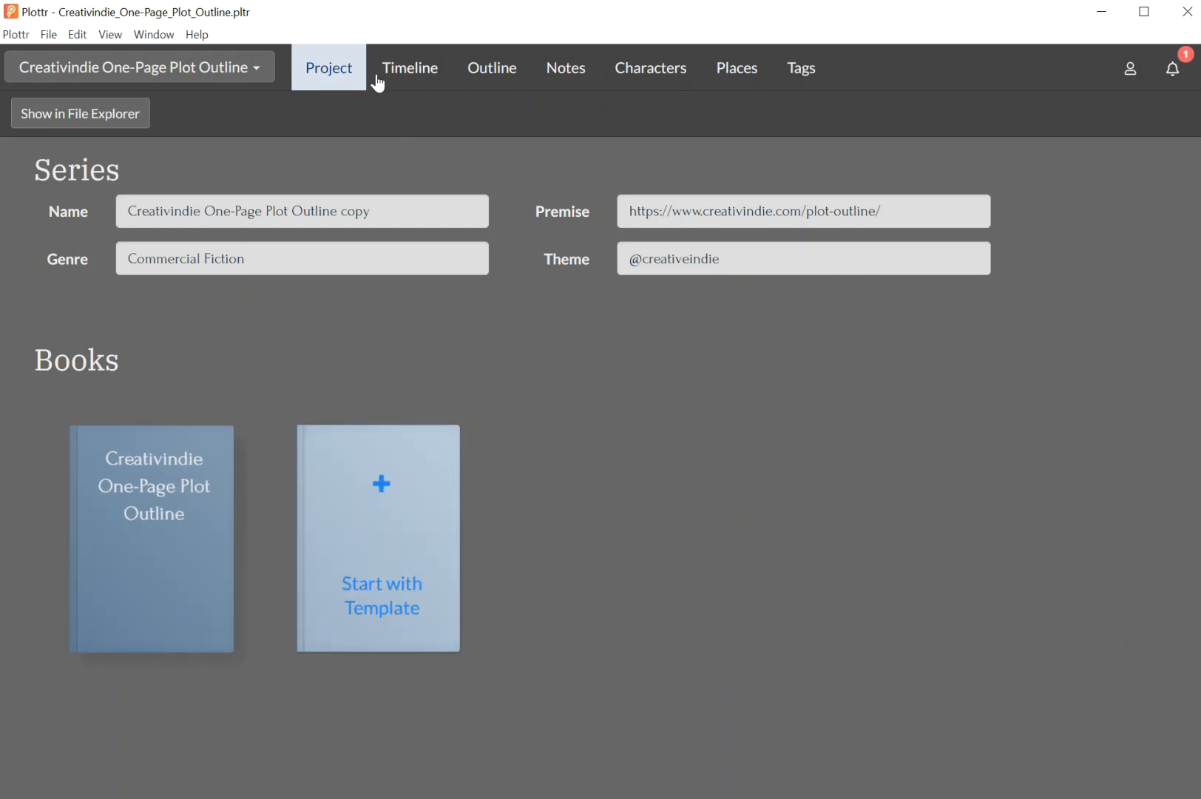
click(693, 259)
key(BackSpace)
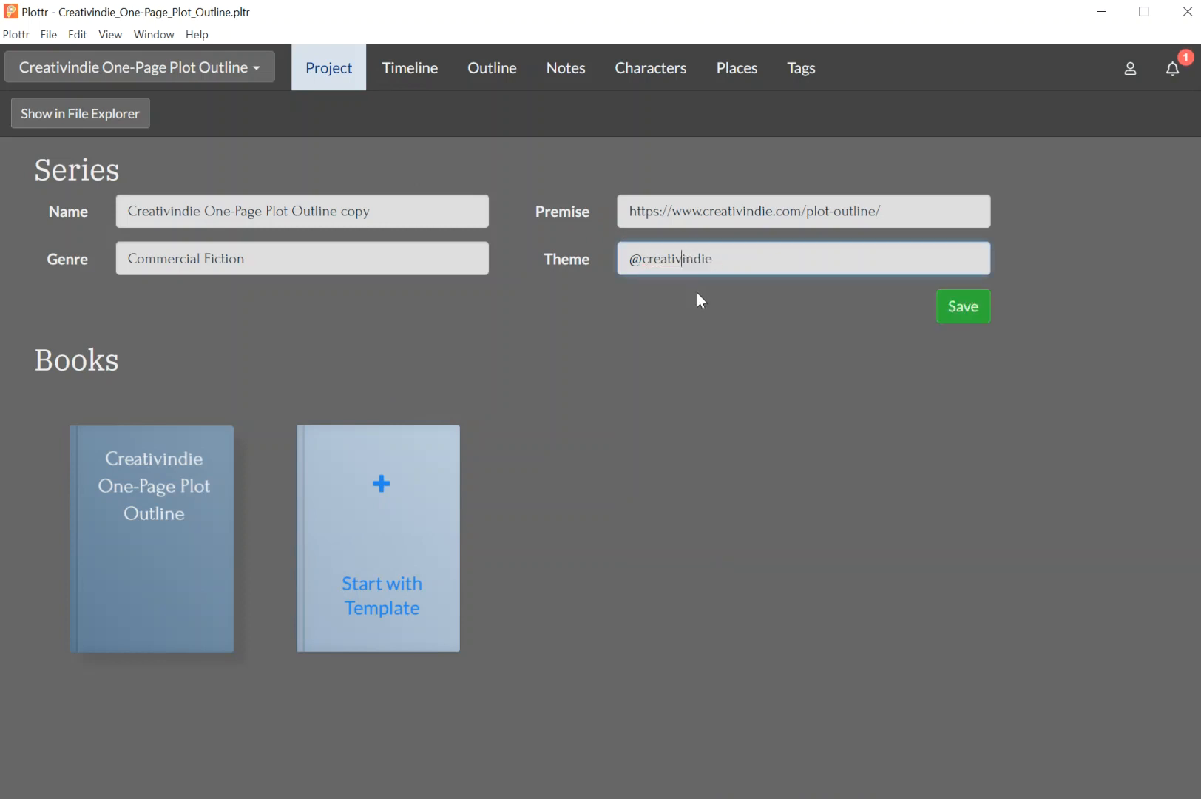
click(975, 309)
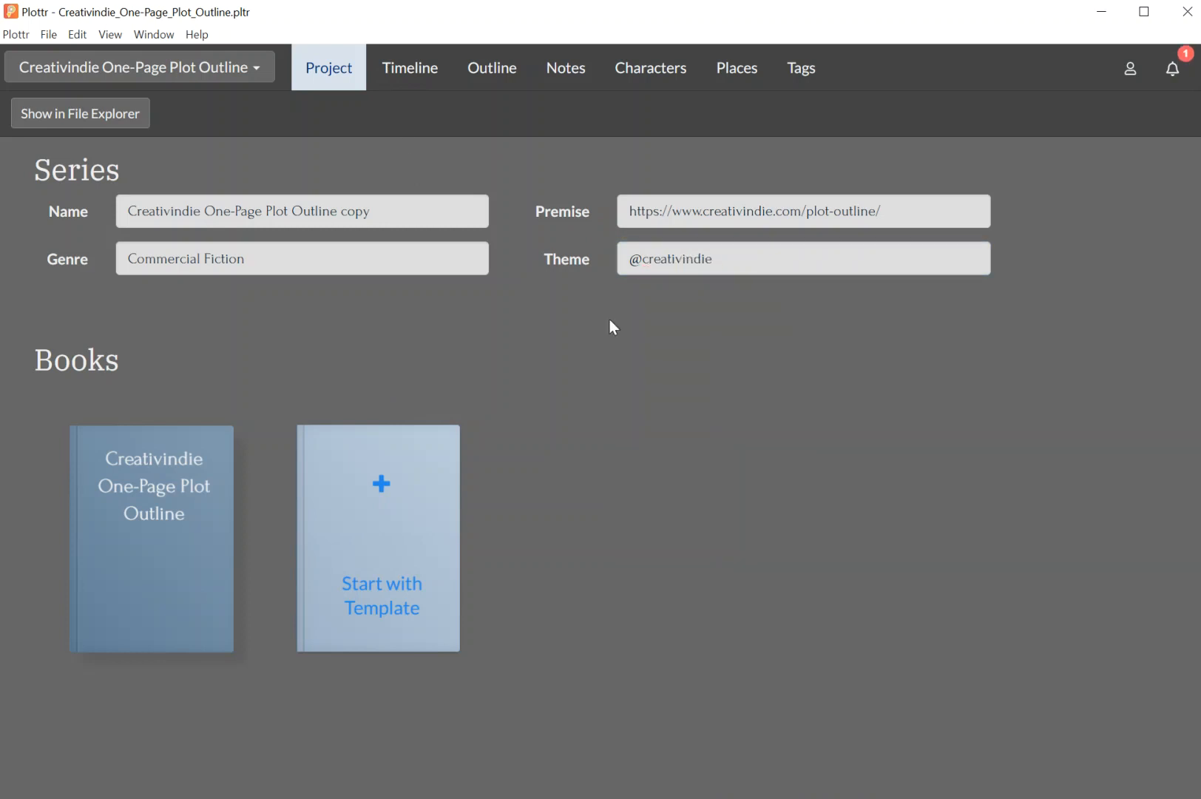
Attach the newly created main character to the "7. Enemies & Allies" scene card on the Act IIa plotline
click(407, 71)
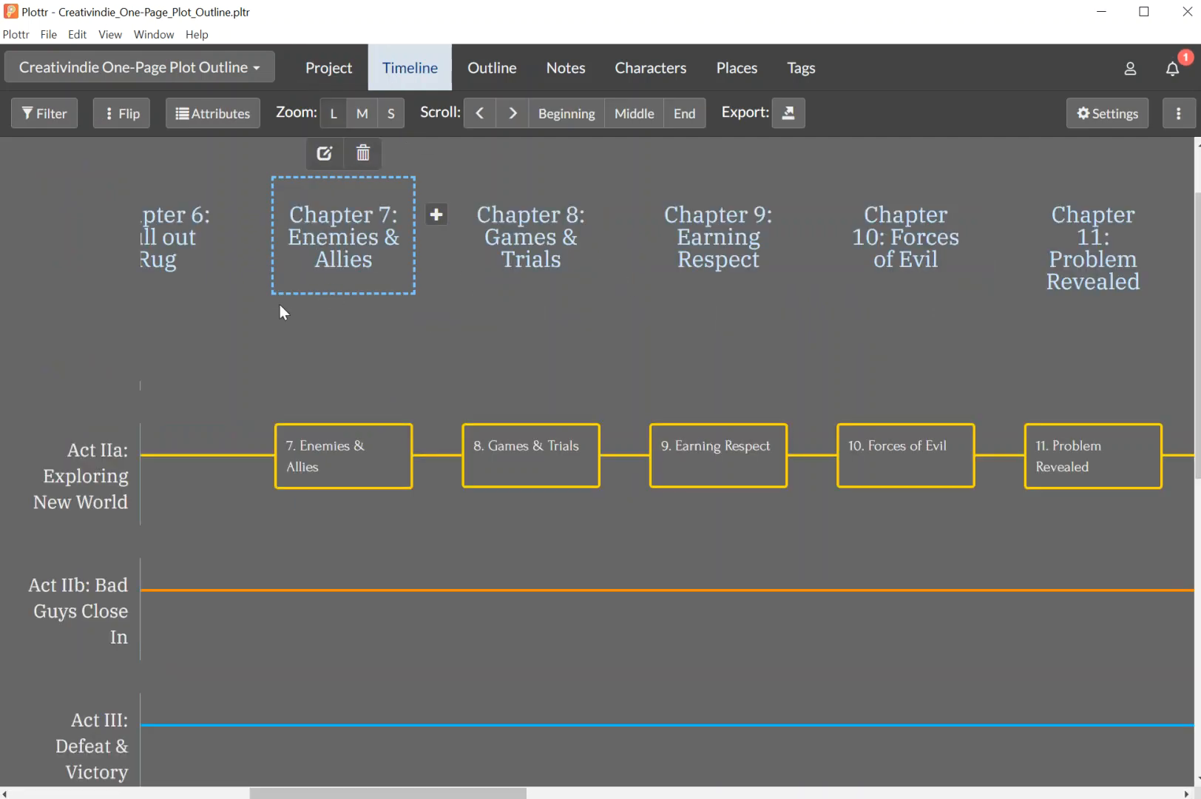
click(353, 455)
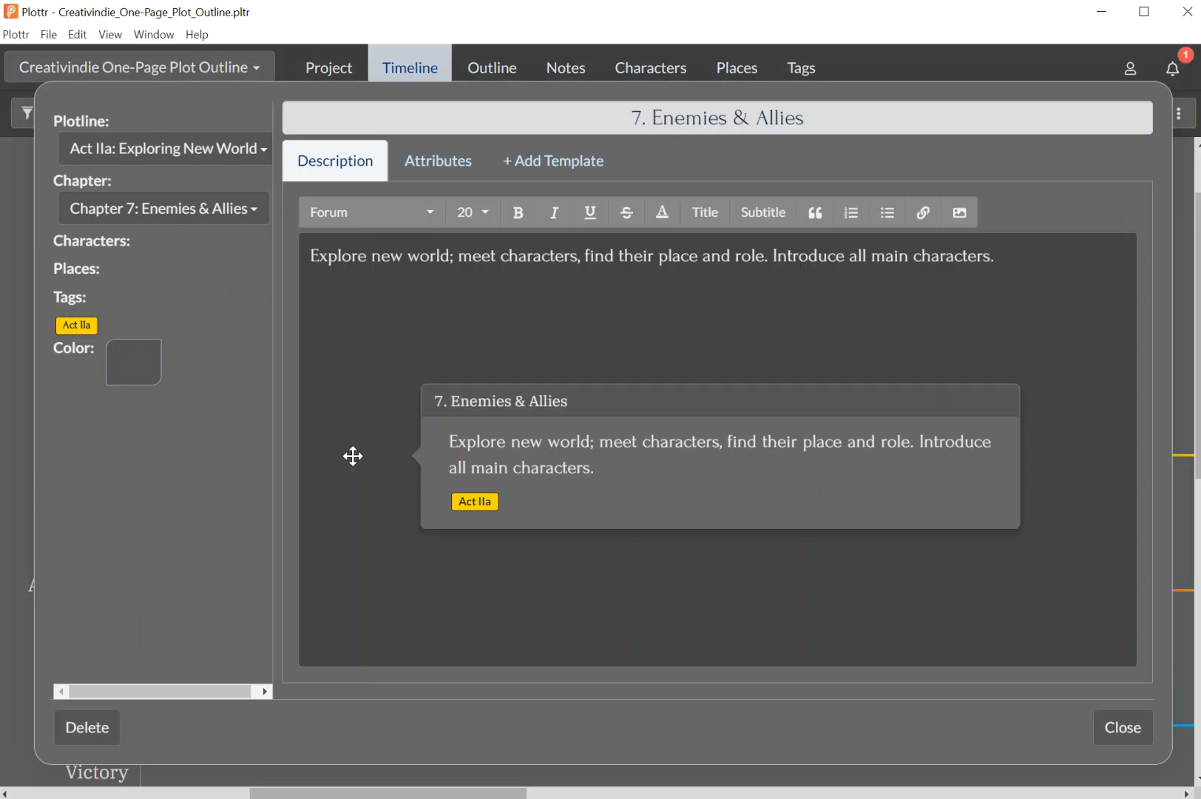
click(139, 244)
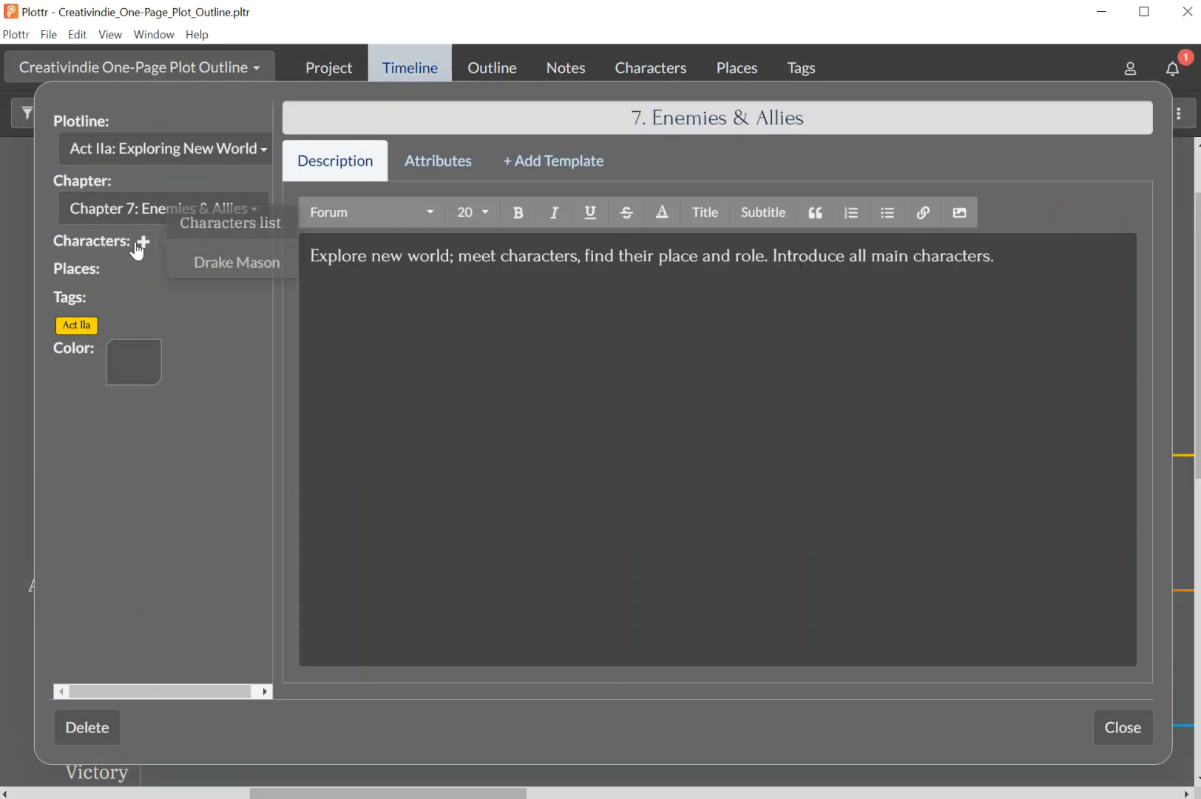
click(213, 260)
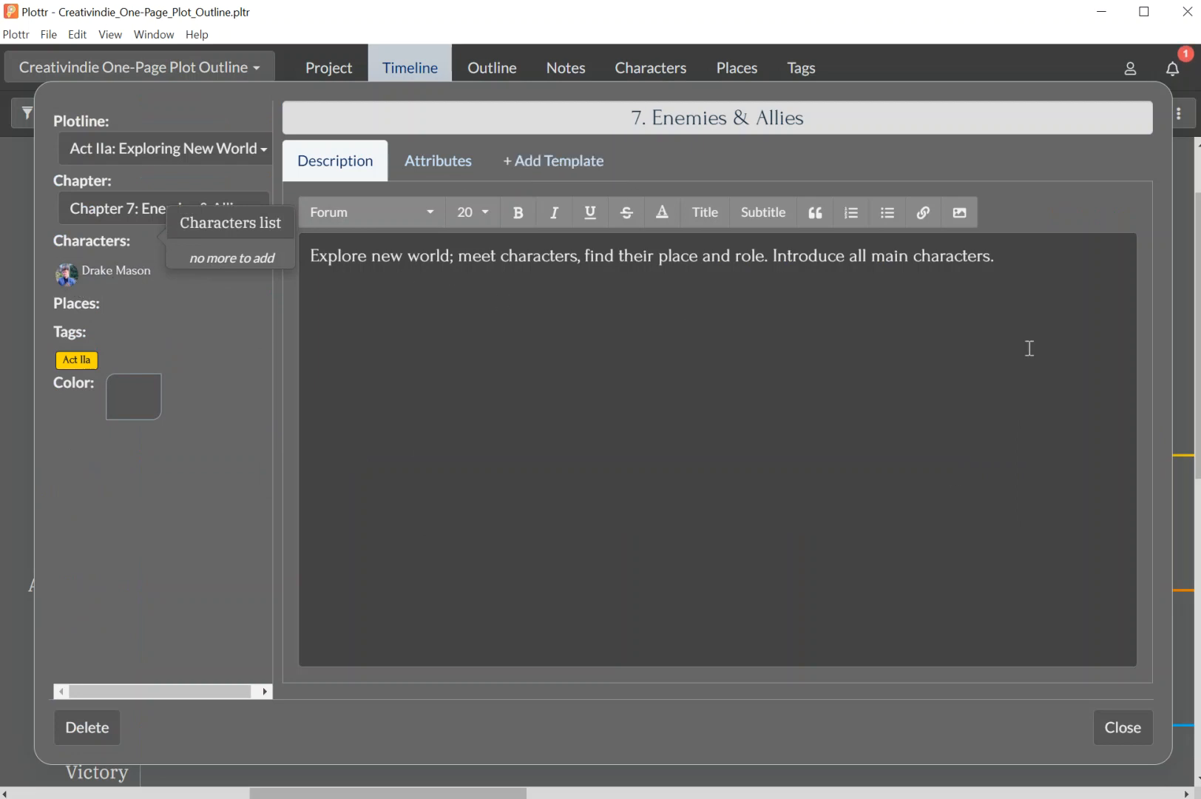
Close the "7. Enemies & Allies" scene card, reopen it to review its attached character, and close it again
click(1122, 740)
mouse_move(353, 457)
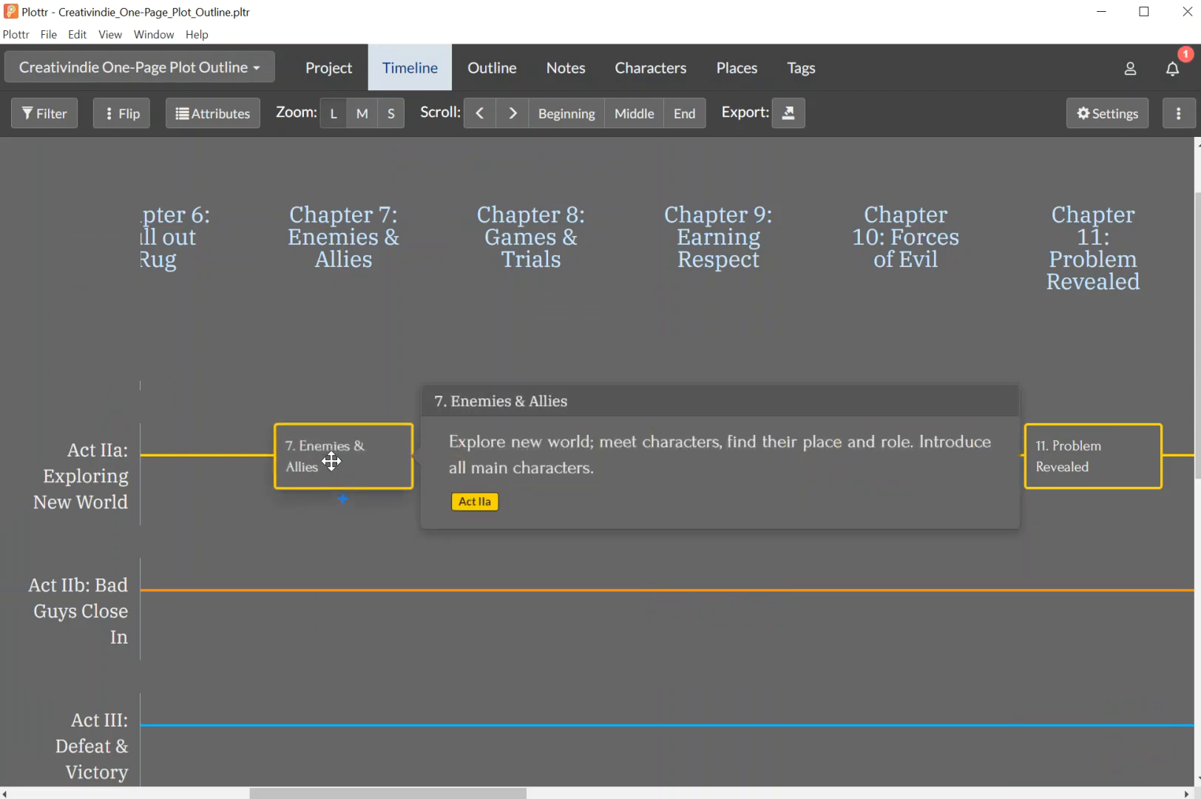
click(331, 461)
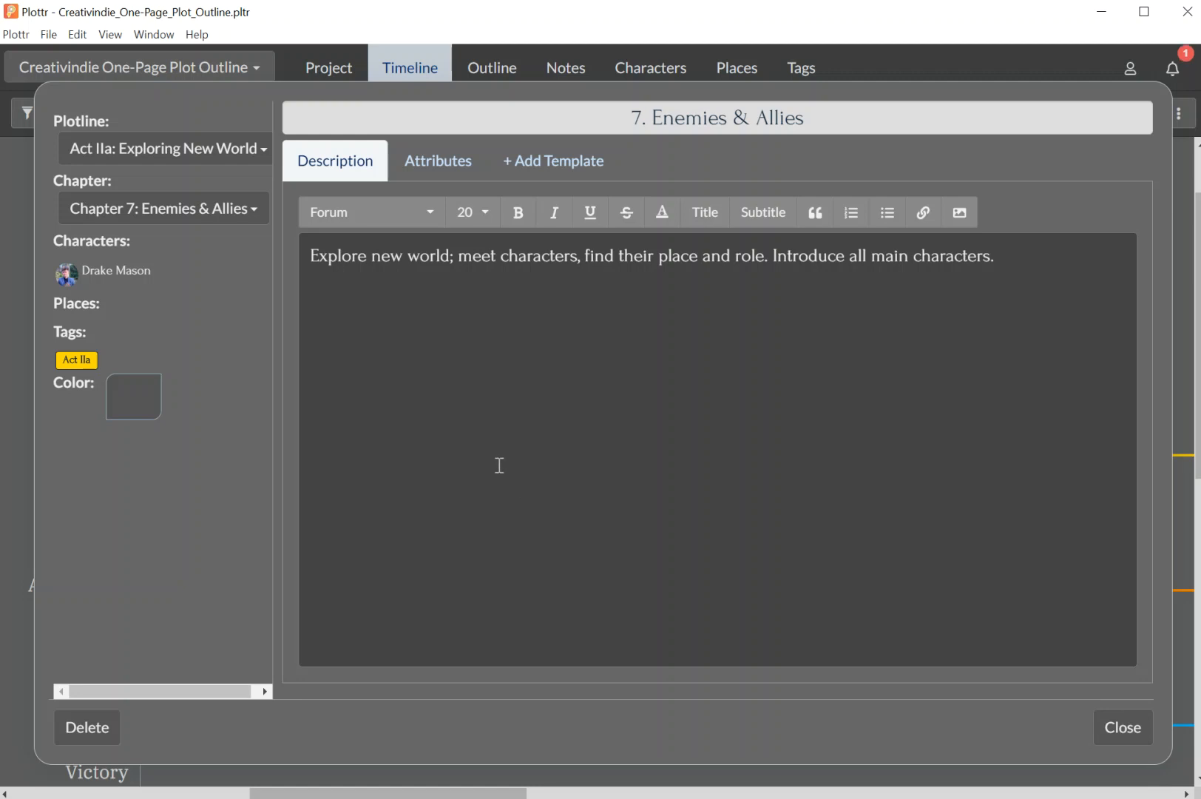
click(1122, 727)
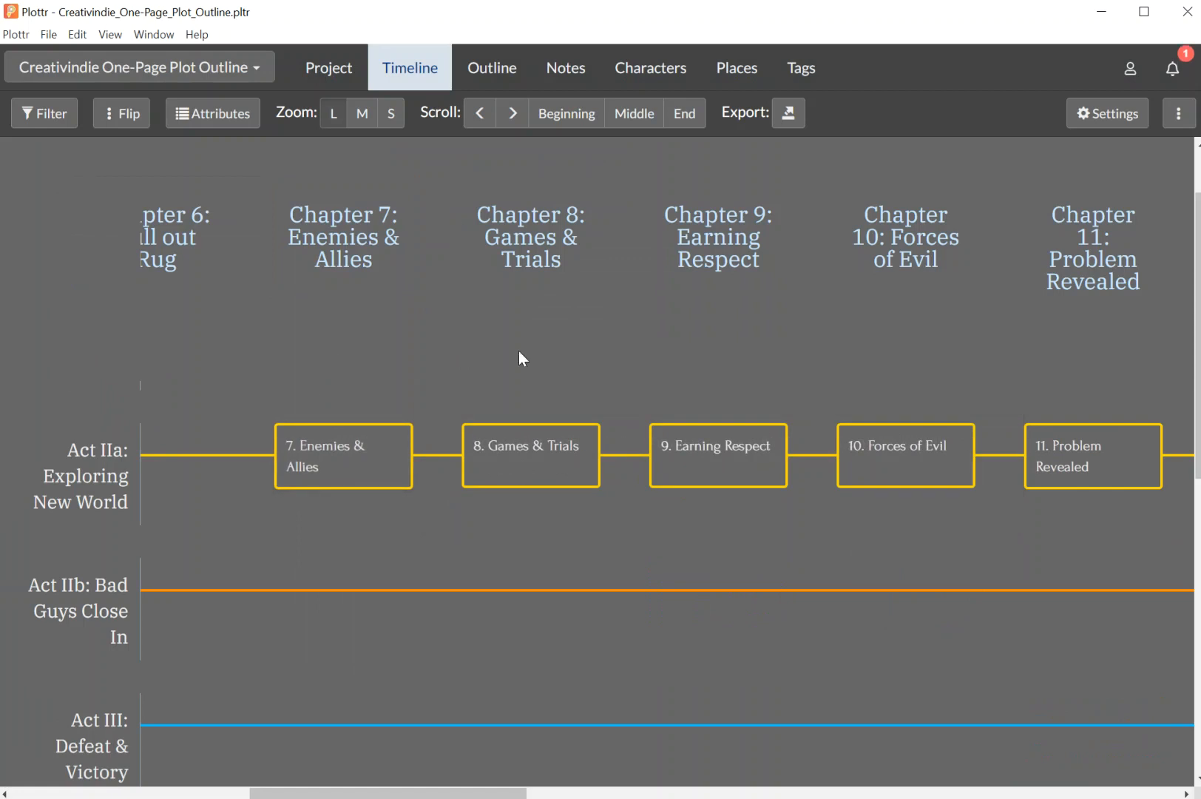
Check which export formats are offered for the timeline, and dismiss the list without exporting
scroll(677, 359, down, 1)
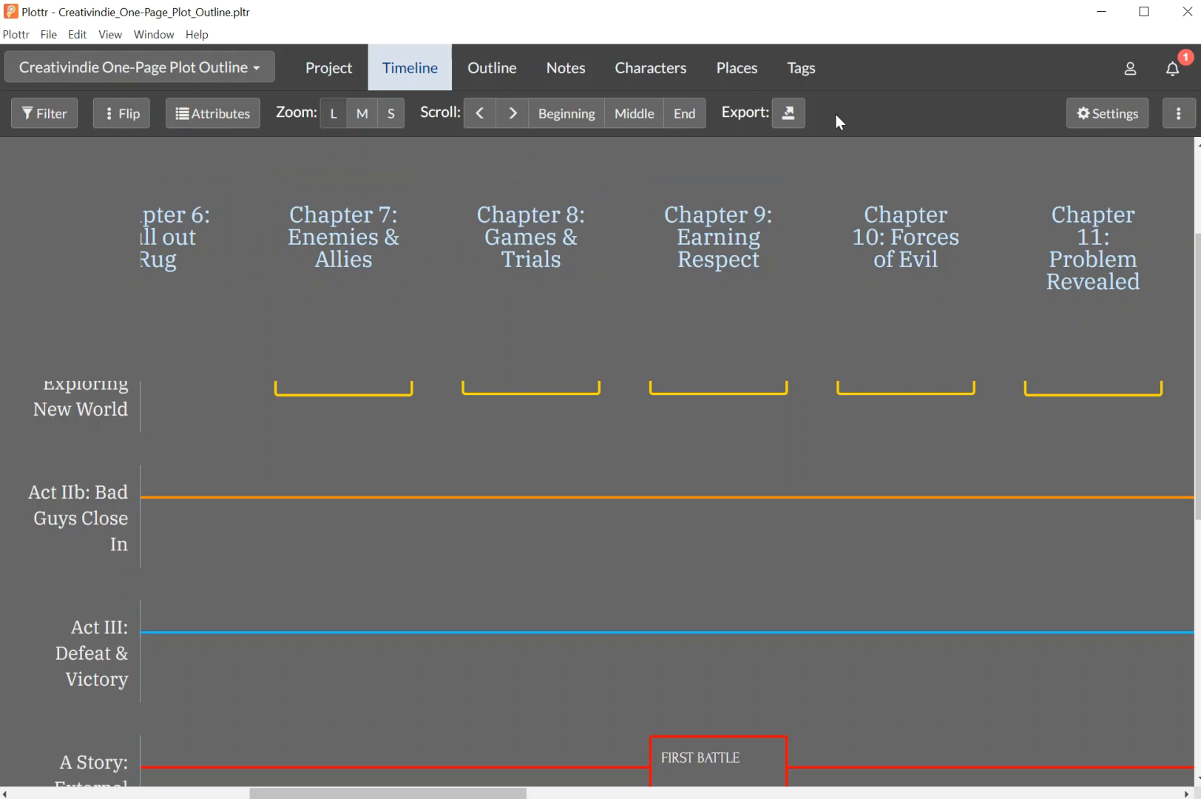
click(789, 119)
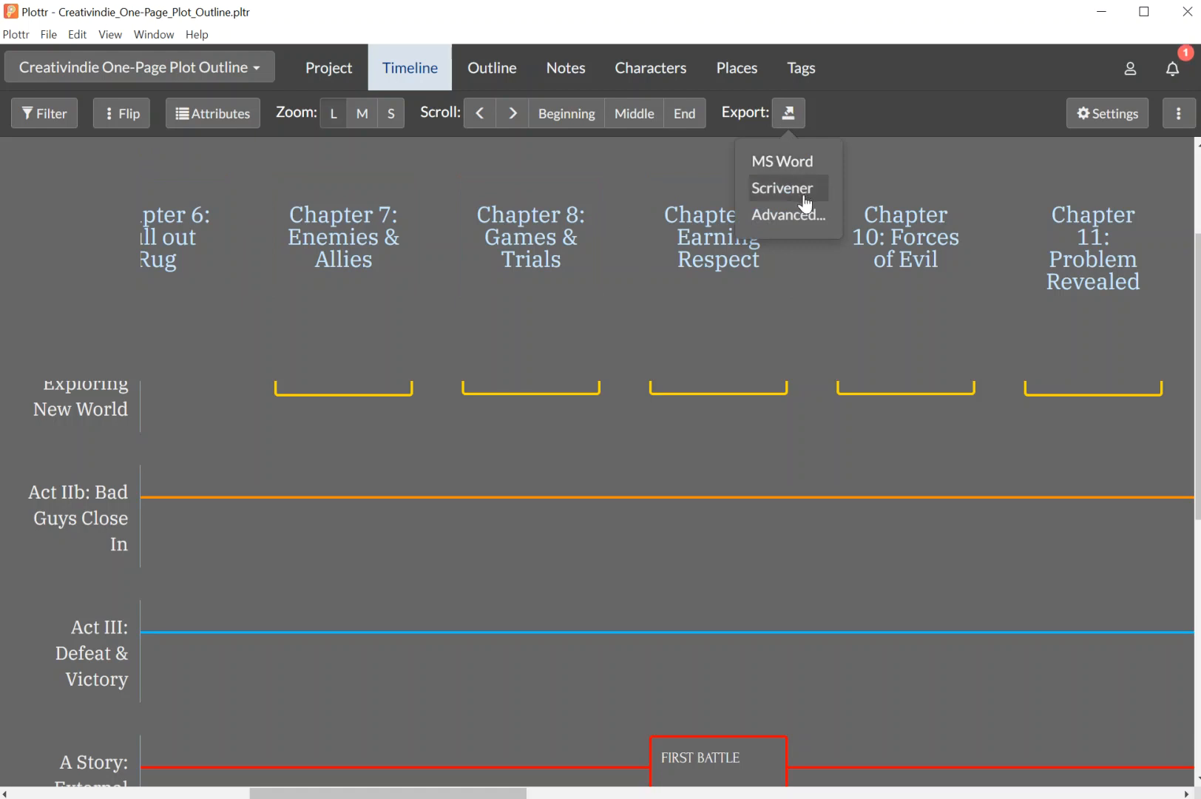
mouse_move(381, 295)
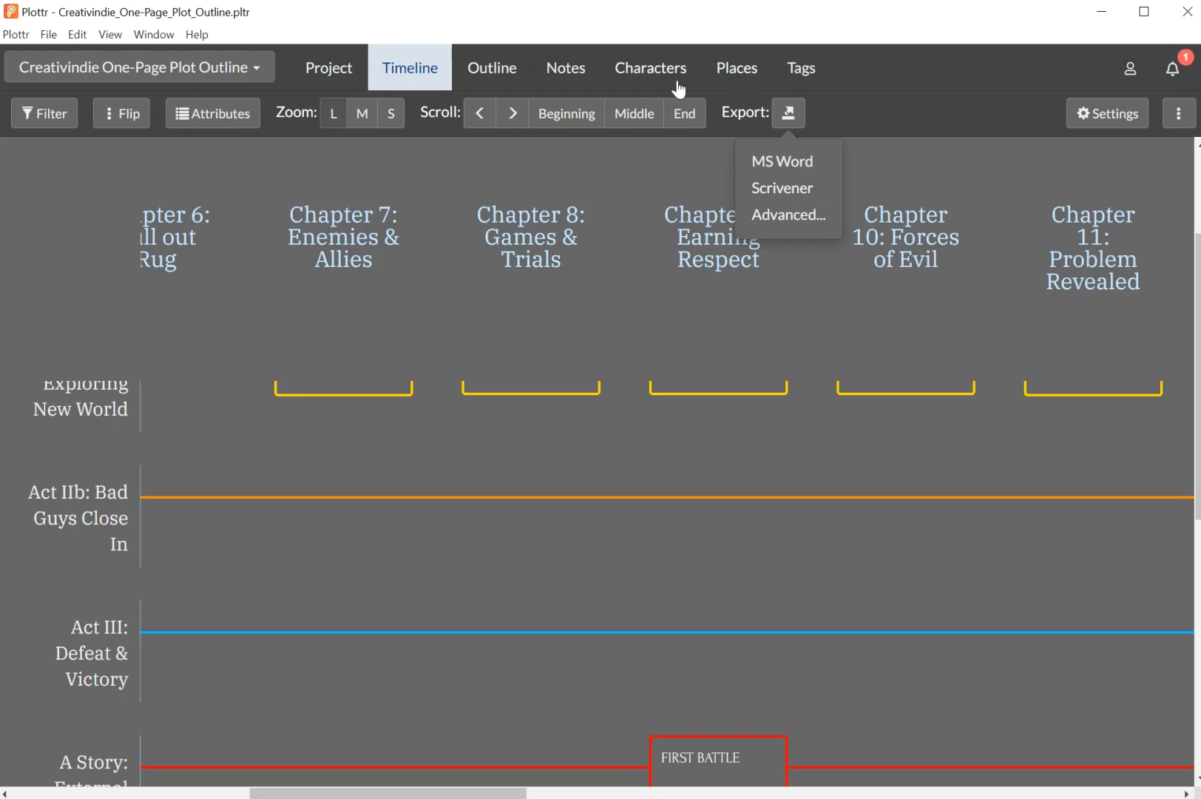
click(626, 152)
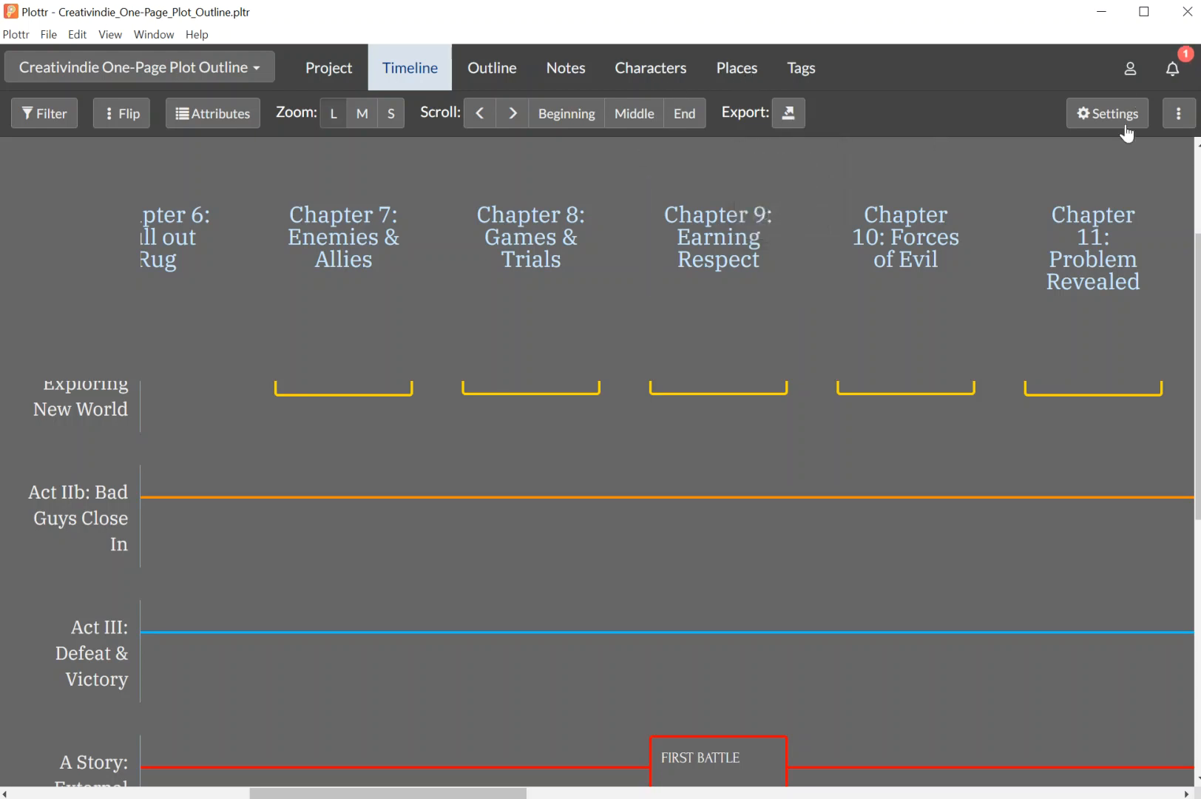
scroll(391, 349, down, 1)
scroll(387, 341, up, 2)
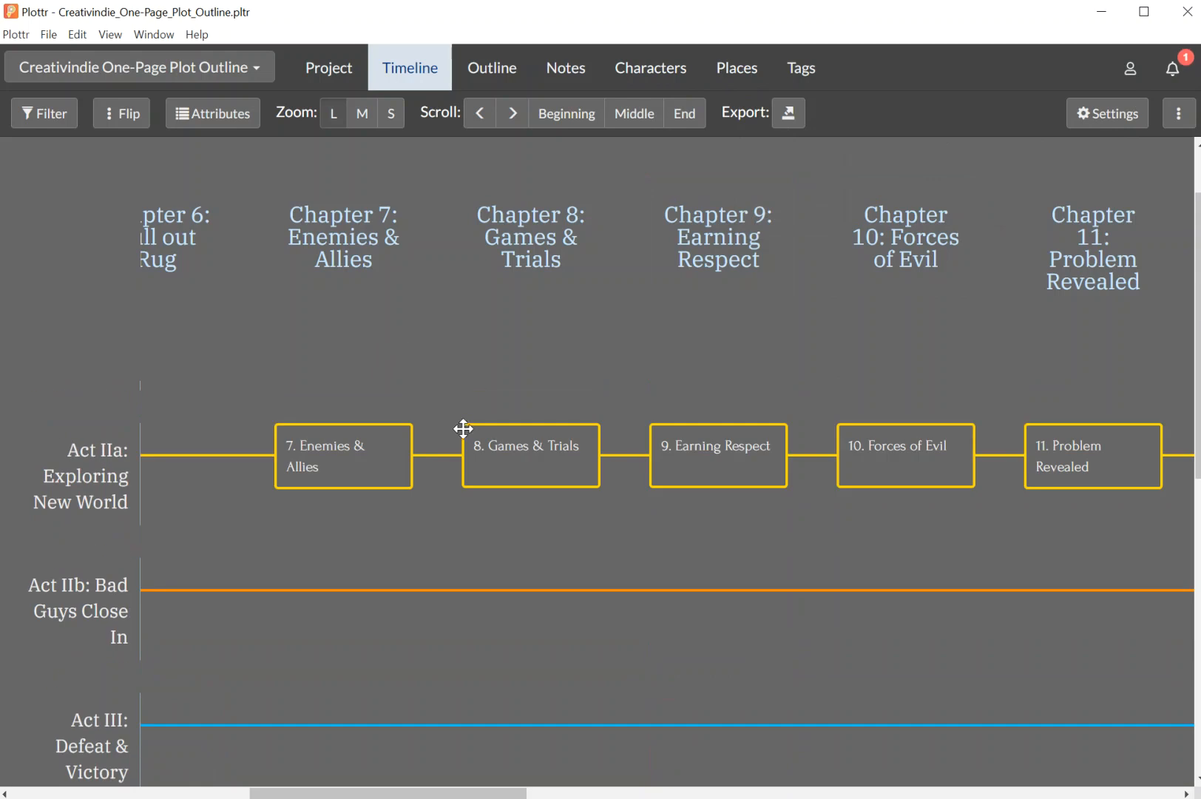
mouse_move(1196, 363)
mouse_down()
mouse_move(1196, 402)
mouse_move(1195, 346)
mouse_up()
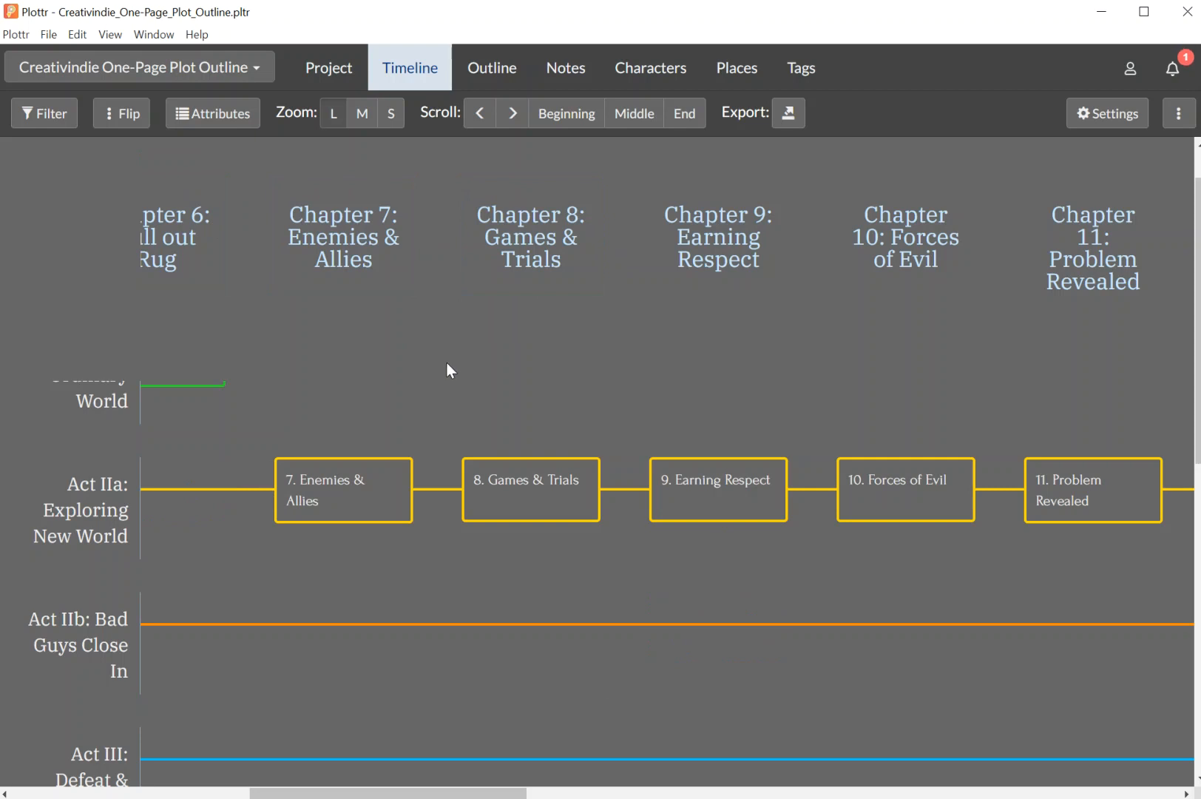
Switch to the Untitled project window and dismiss its project creation dialog
drag(162, 20, 182, 25)
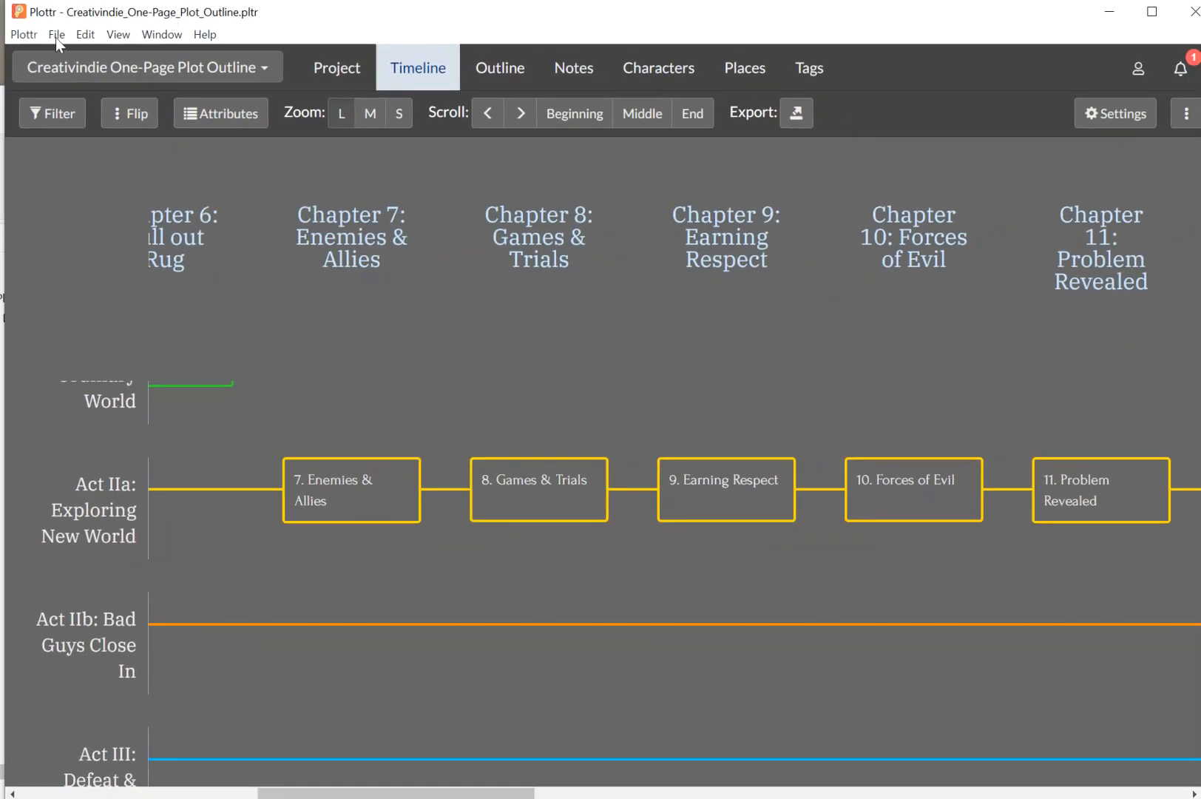
click(722, 755)
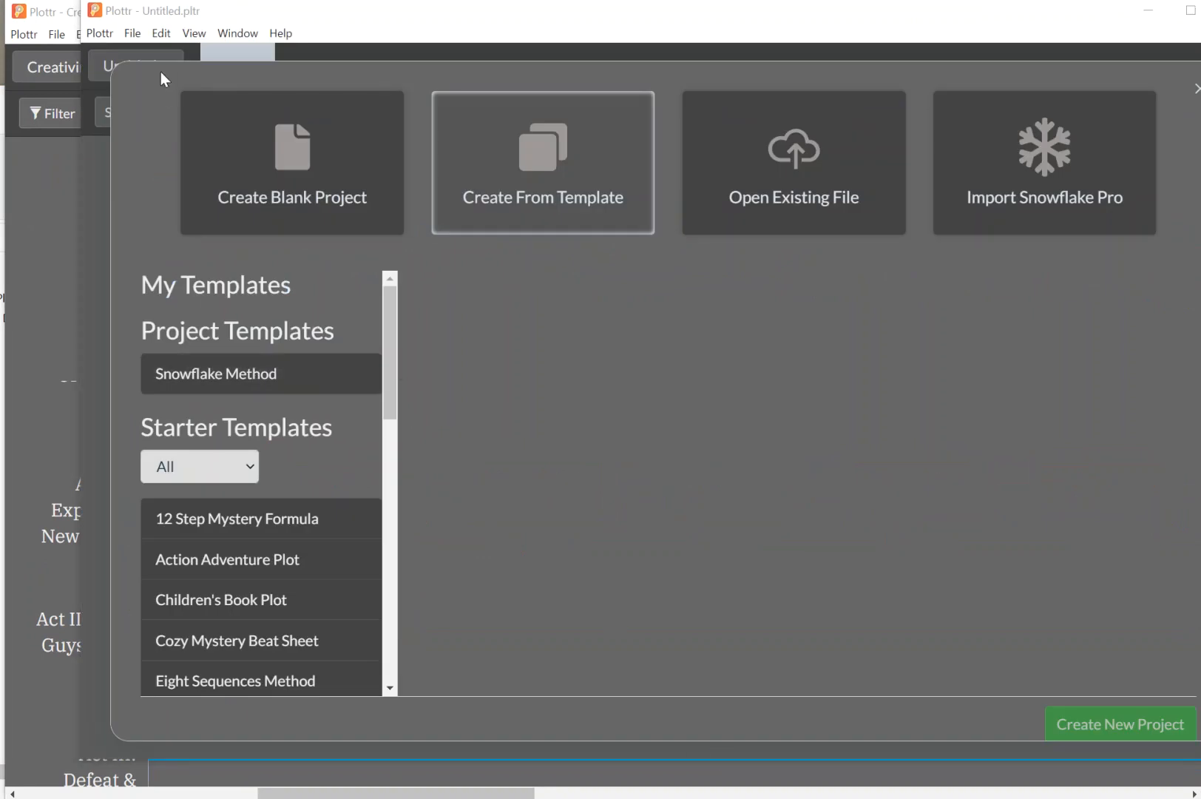
click(133, 35)
mouse_move(161, 33)
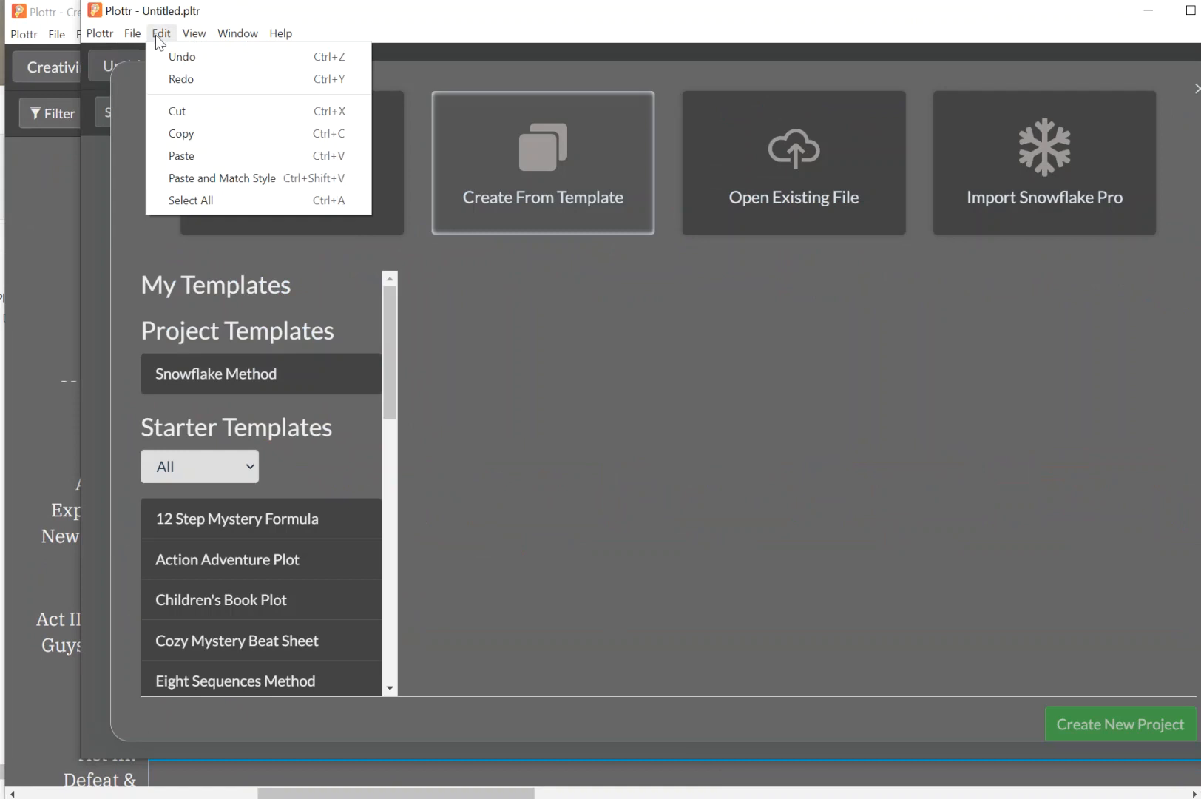
click(194, 16)
click(510, 52)
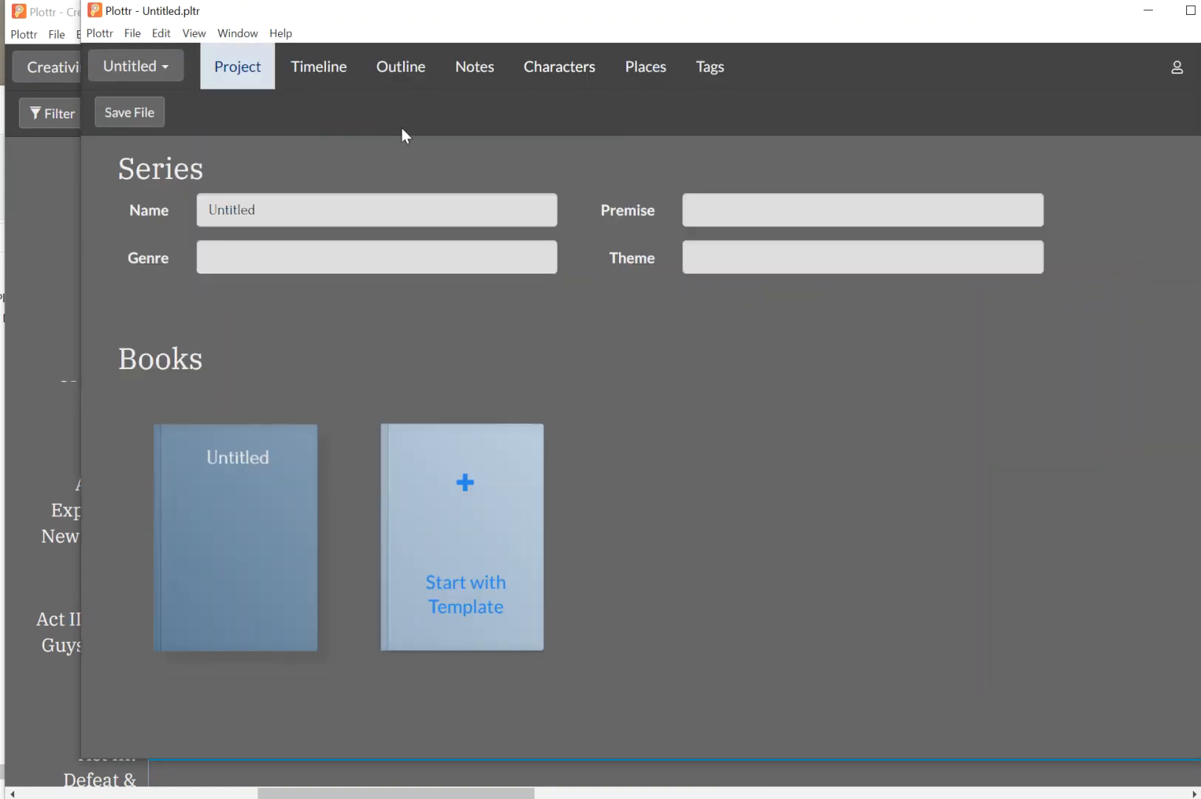
Open the Create From Template options and browse the full list of starter plot templates
click(133, 34)
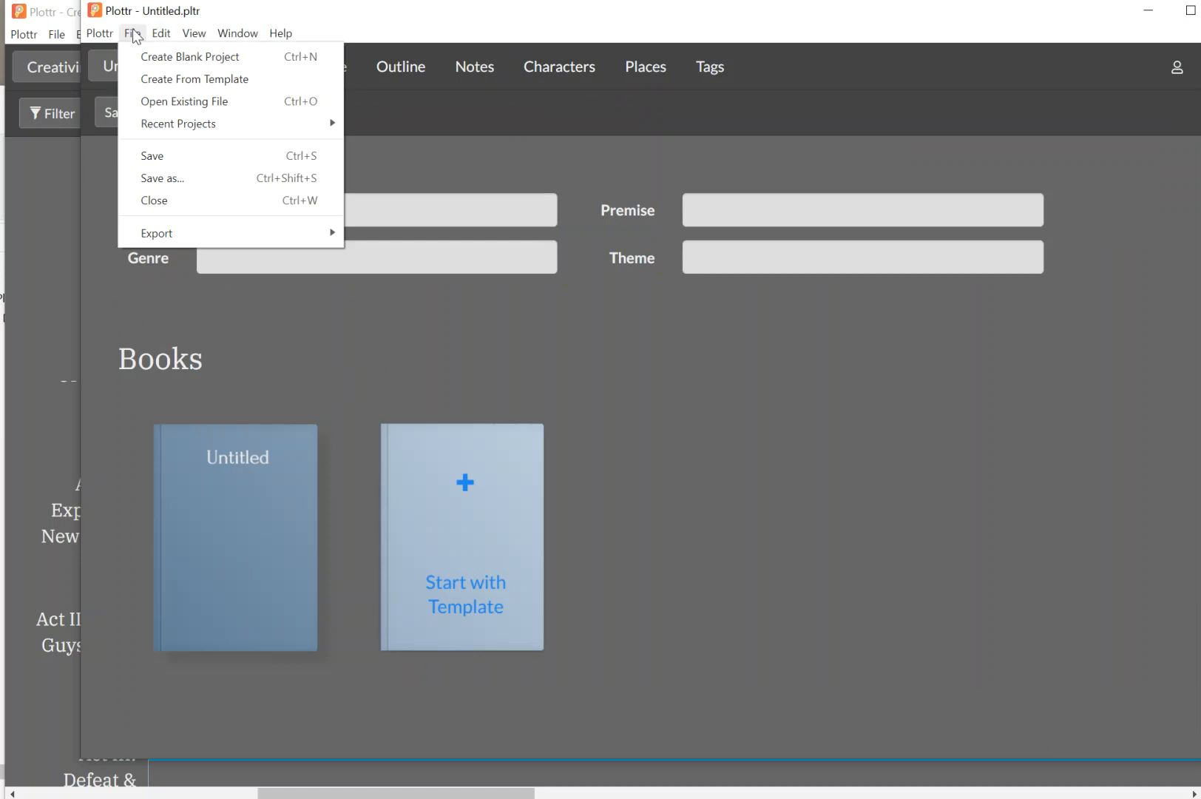
click(203, 85)
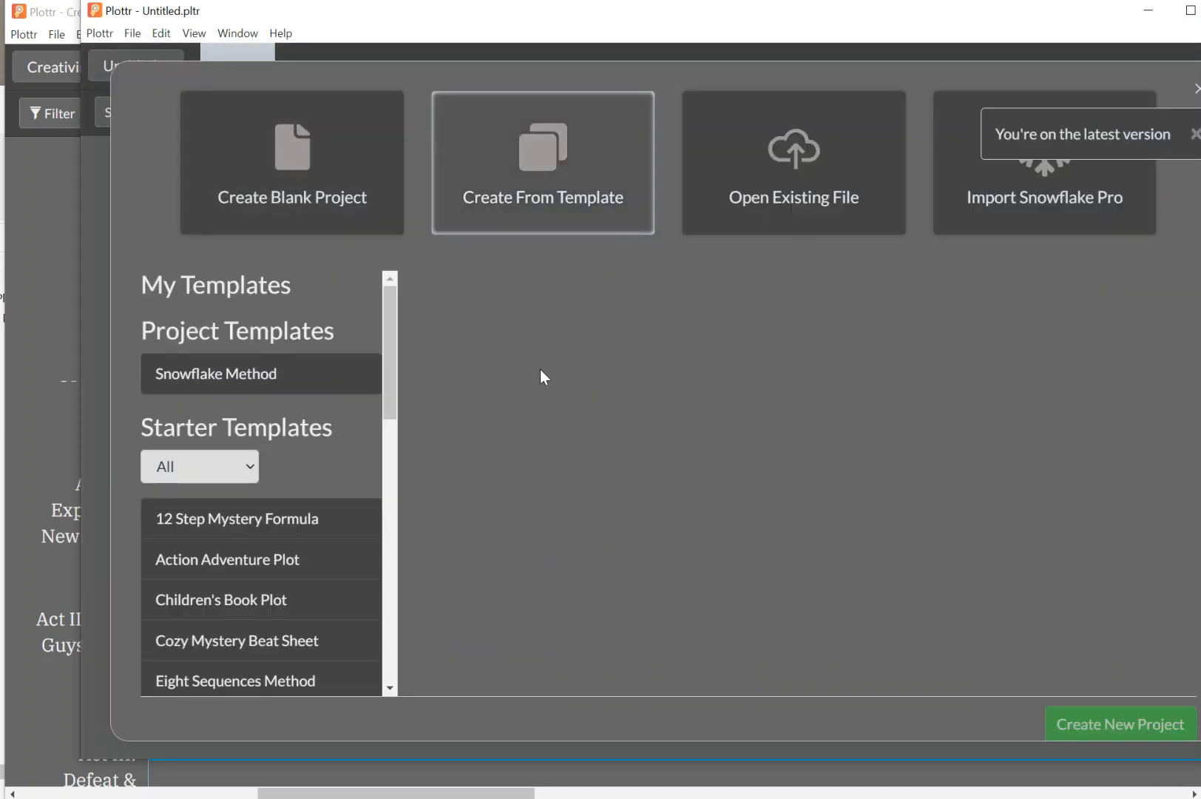
scroll(261, 485, down, 8)
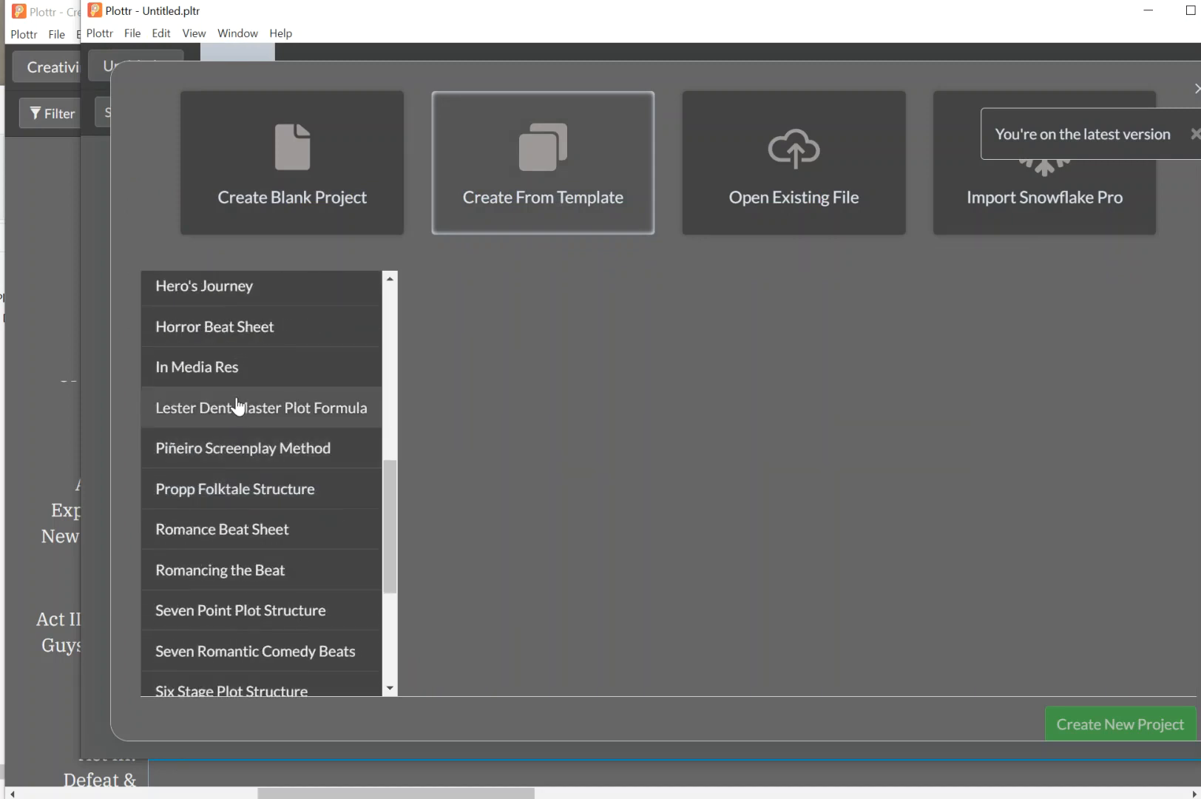
scroll(273, 562, down, 4)
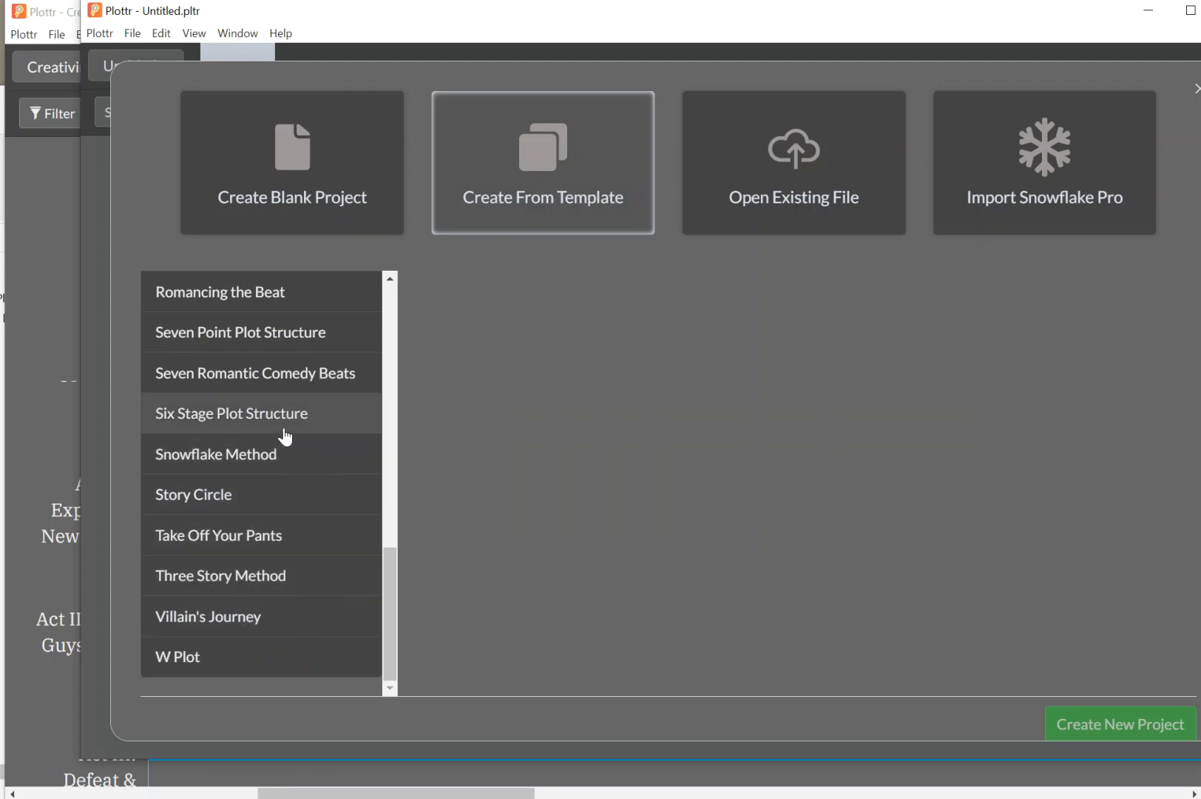
scroll(311, 385, up, 1)
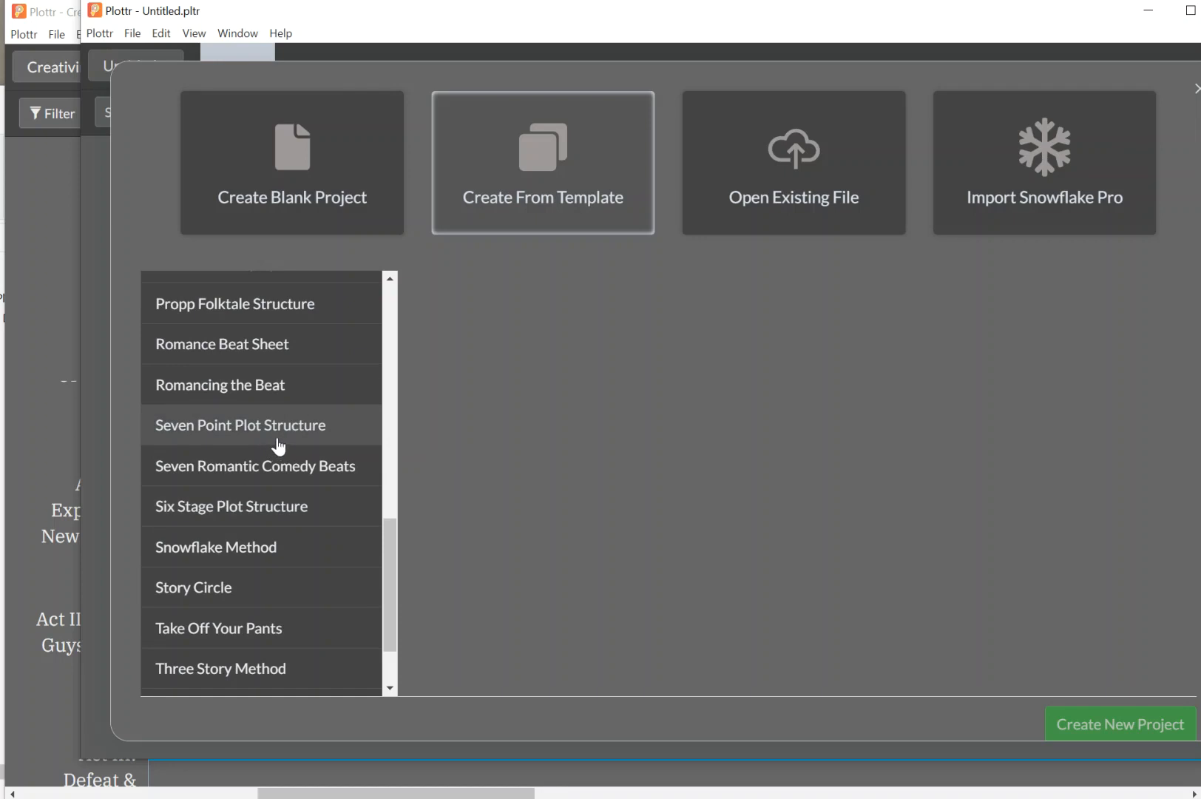
scroll(284, 419, up, 8)
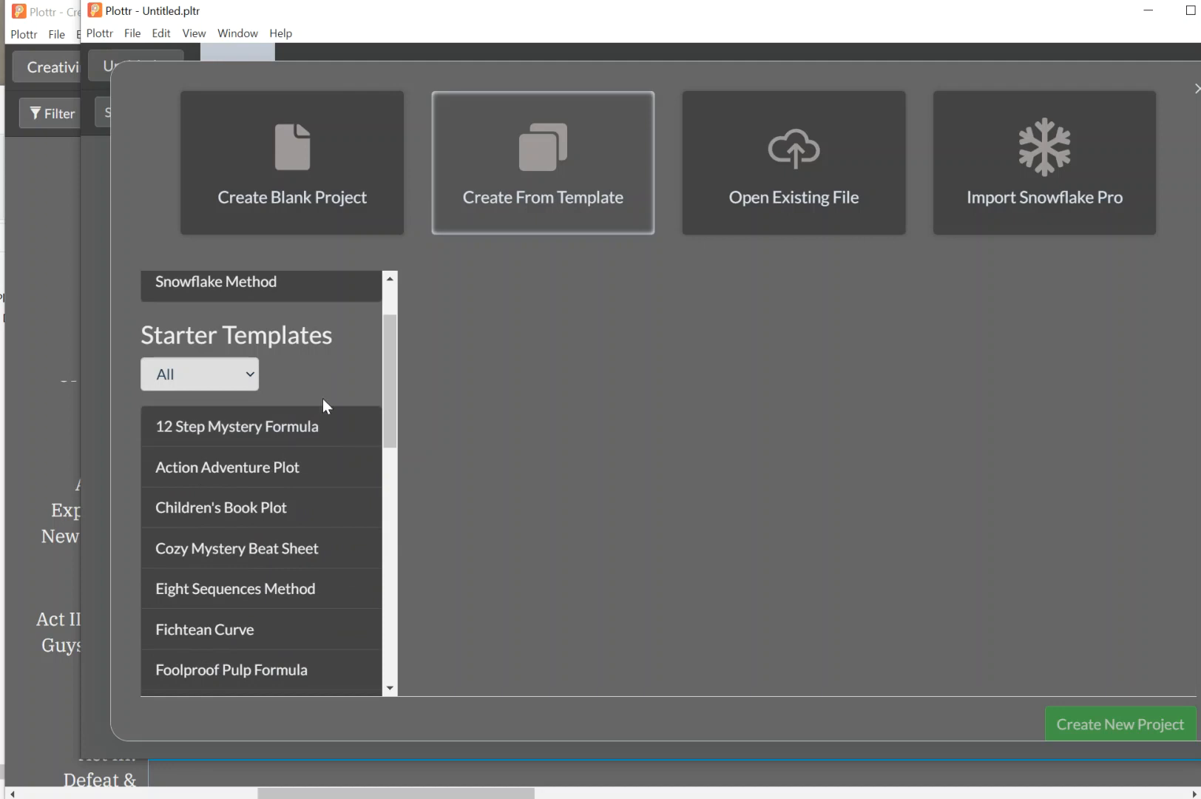
scroll(309, 428, down, 2)
scroll(303, 419, down, 2)
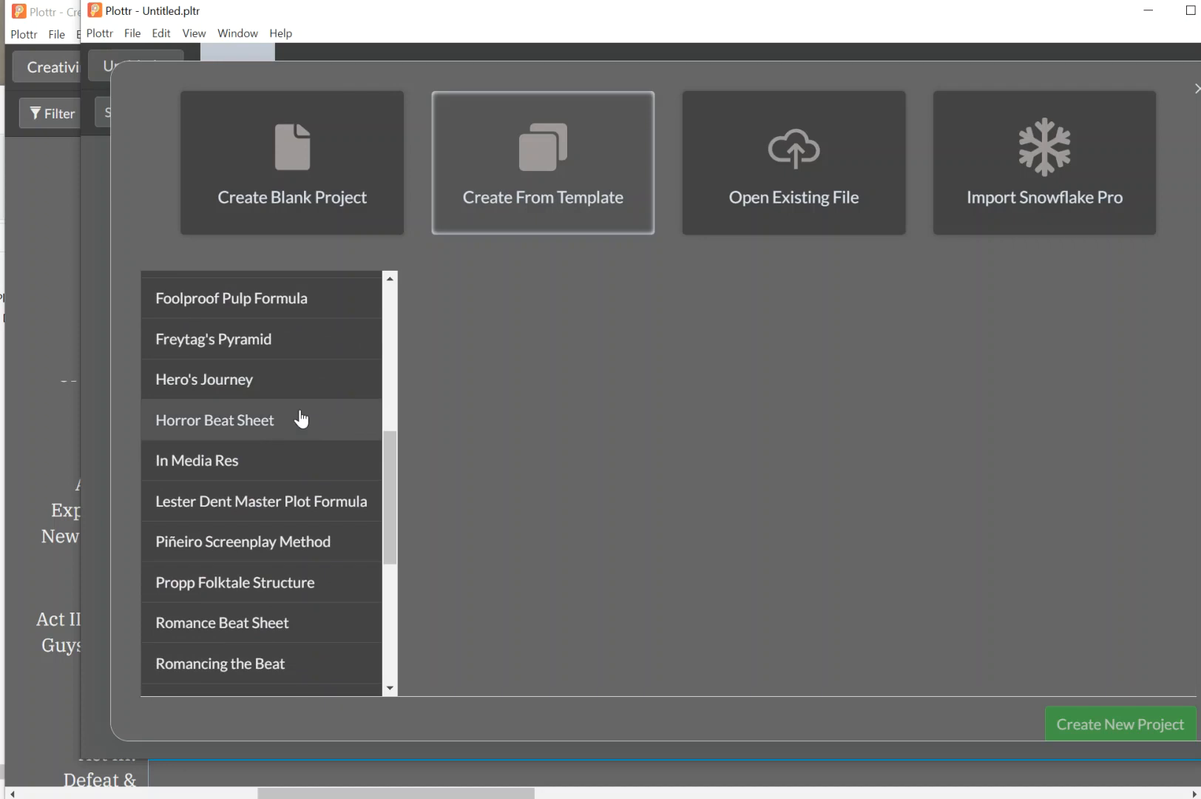
scroll(302, 418, up, 5)
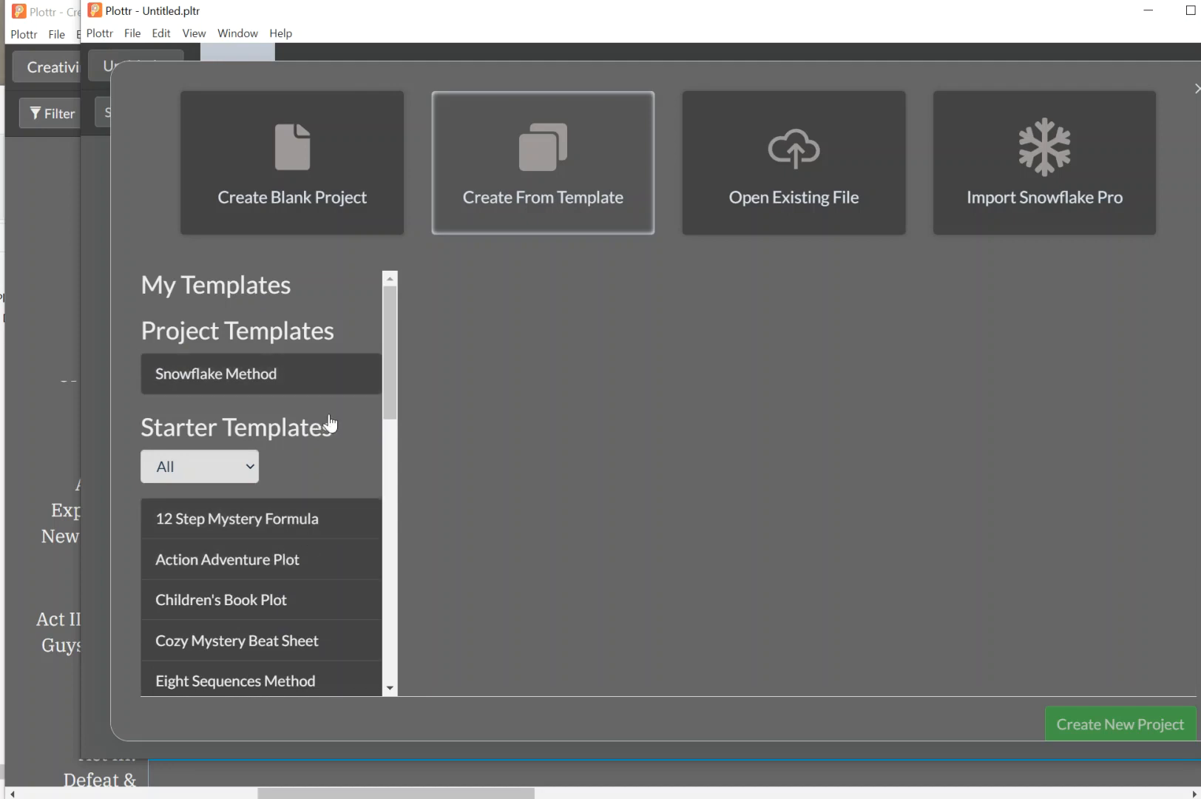
scroll(309, 422, down, 2)
scroll(309, 422, down, 4)
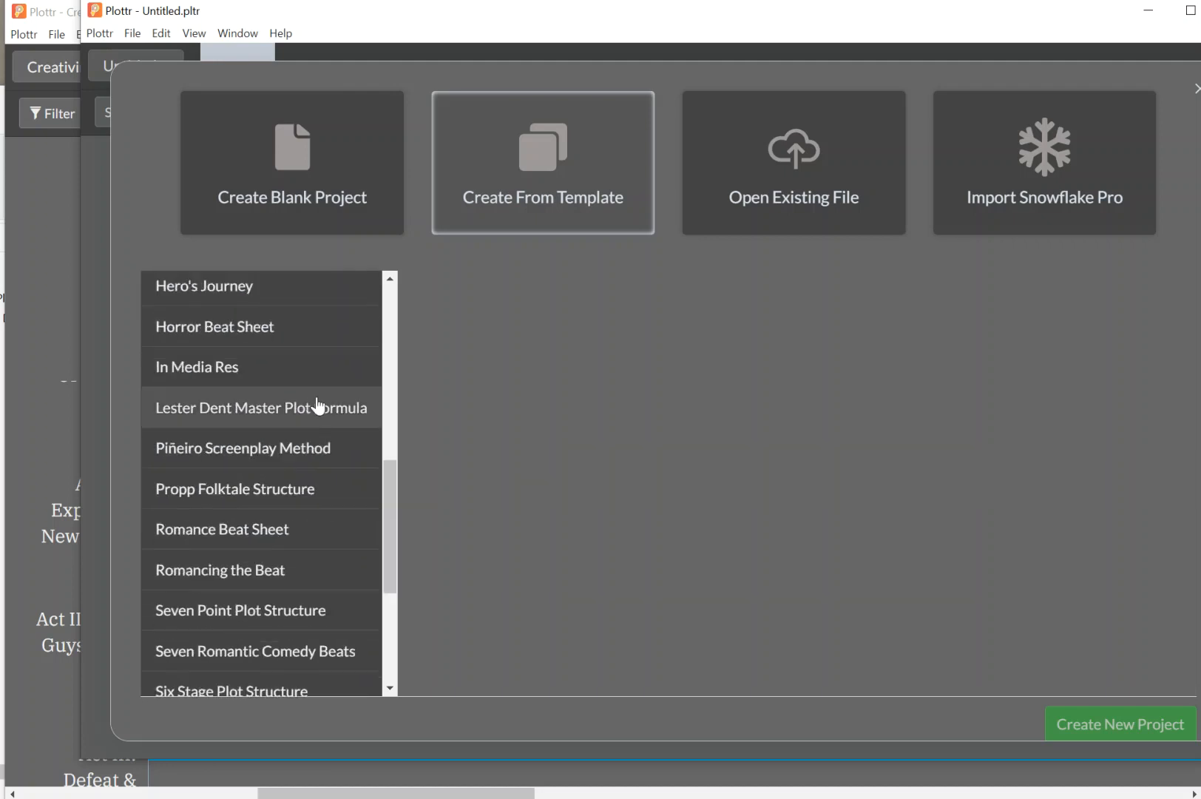
scroll(318, 408, down, 1)
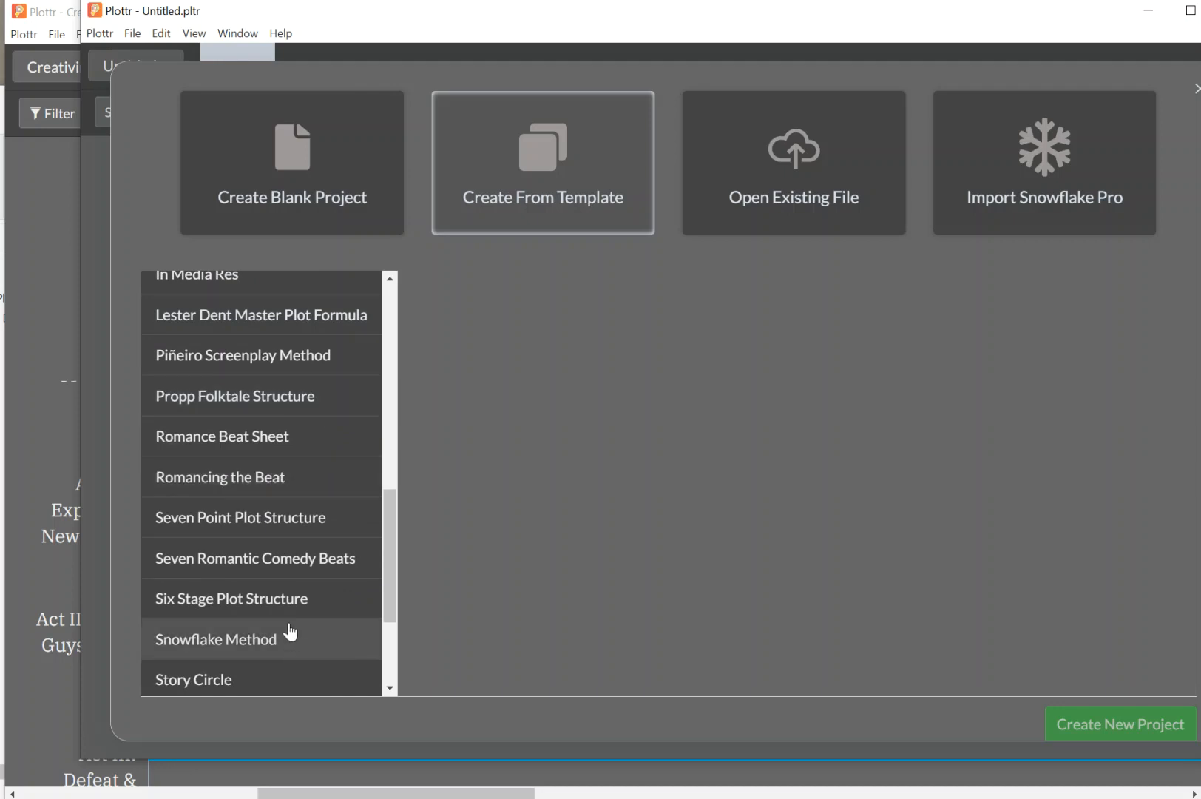
scroll(287, 631, down, 2)
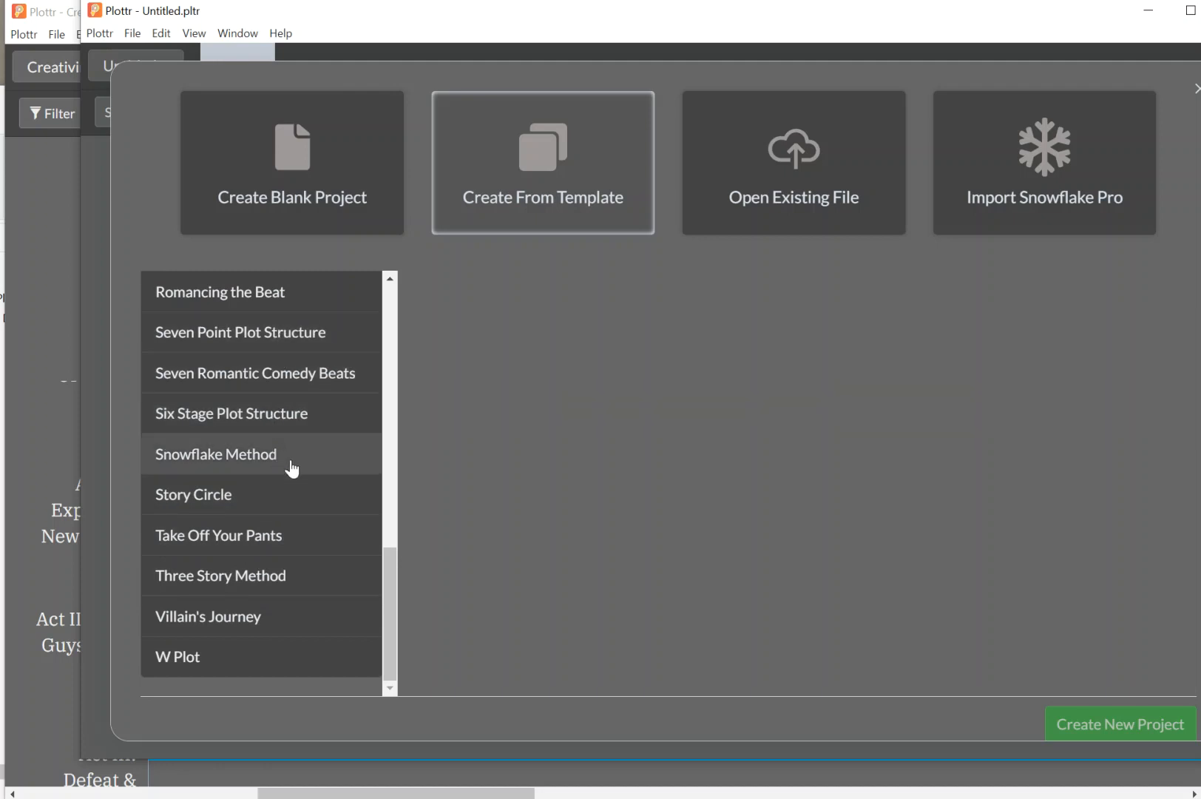
scroll(292, 468, up, 1)
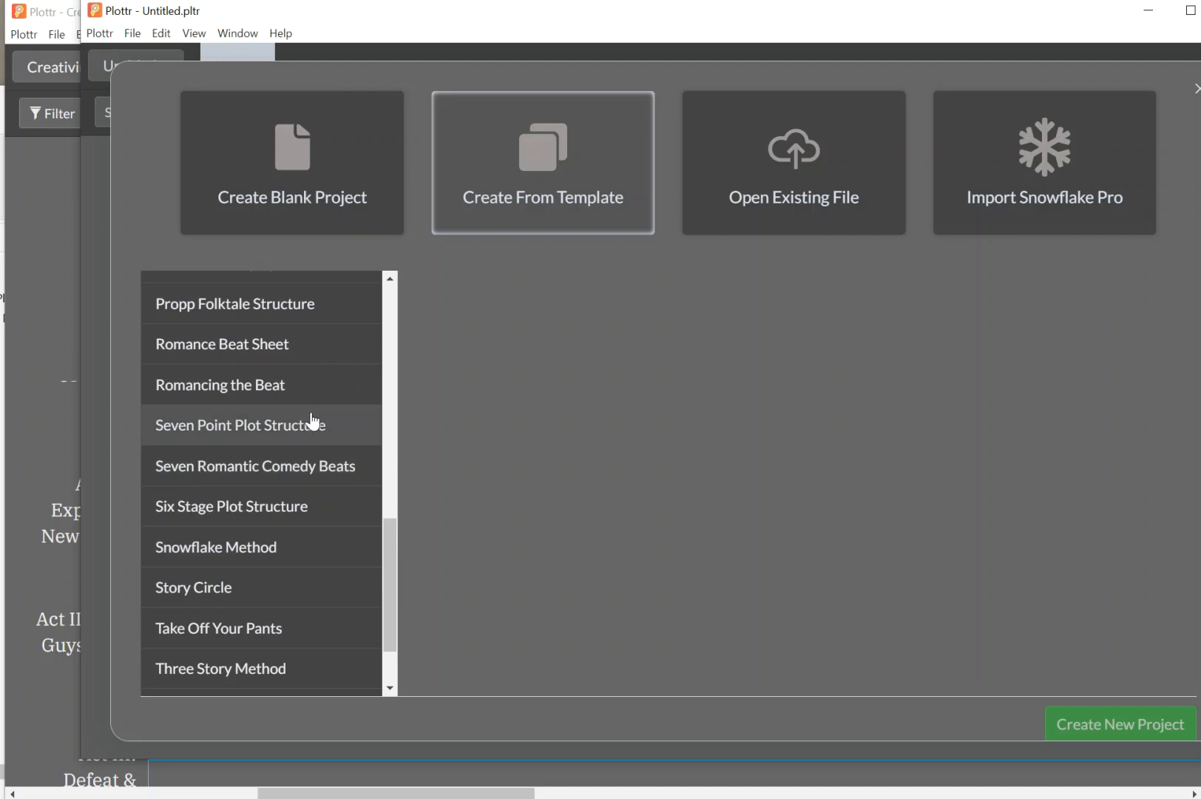
scroll(312, 421, up, 1)
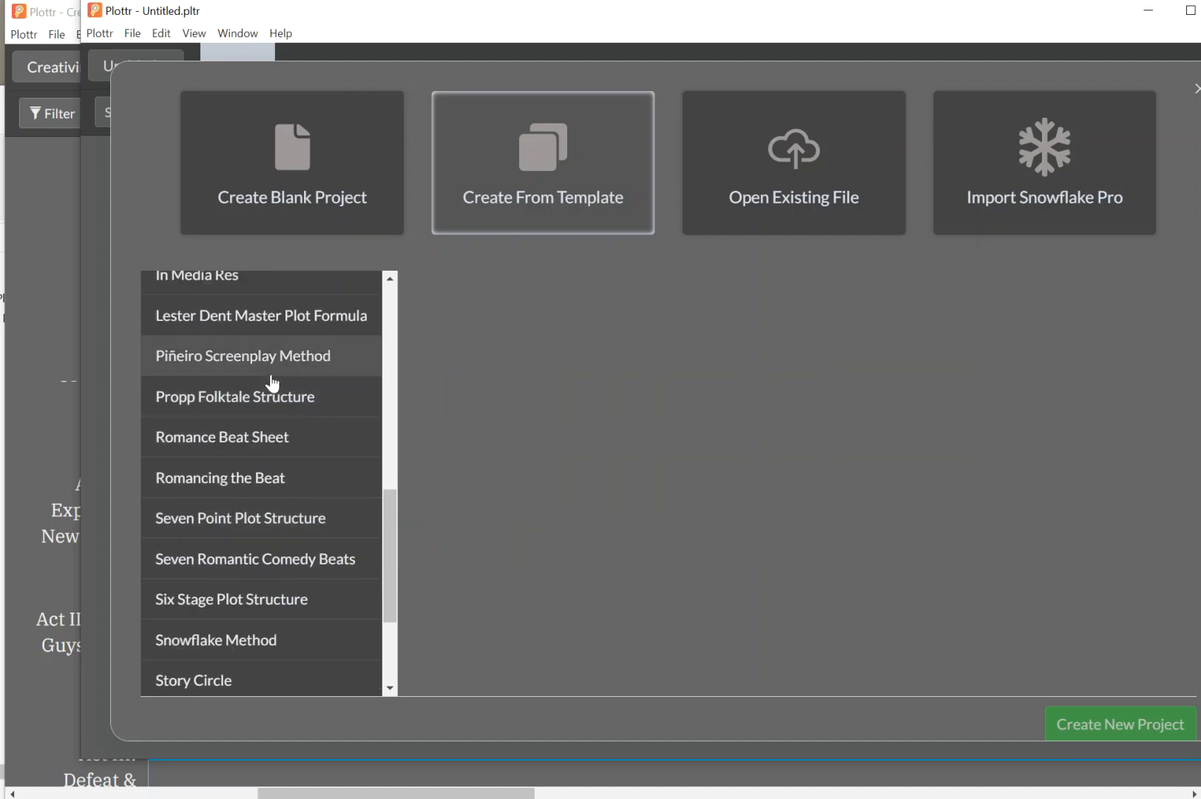
scroll(278, 377, up, 2)
scroll(284, 374, up, 4)
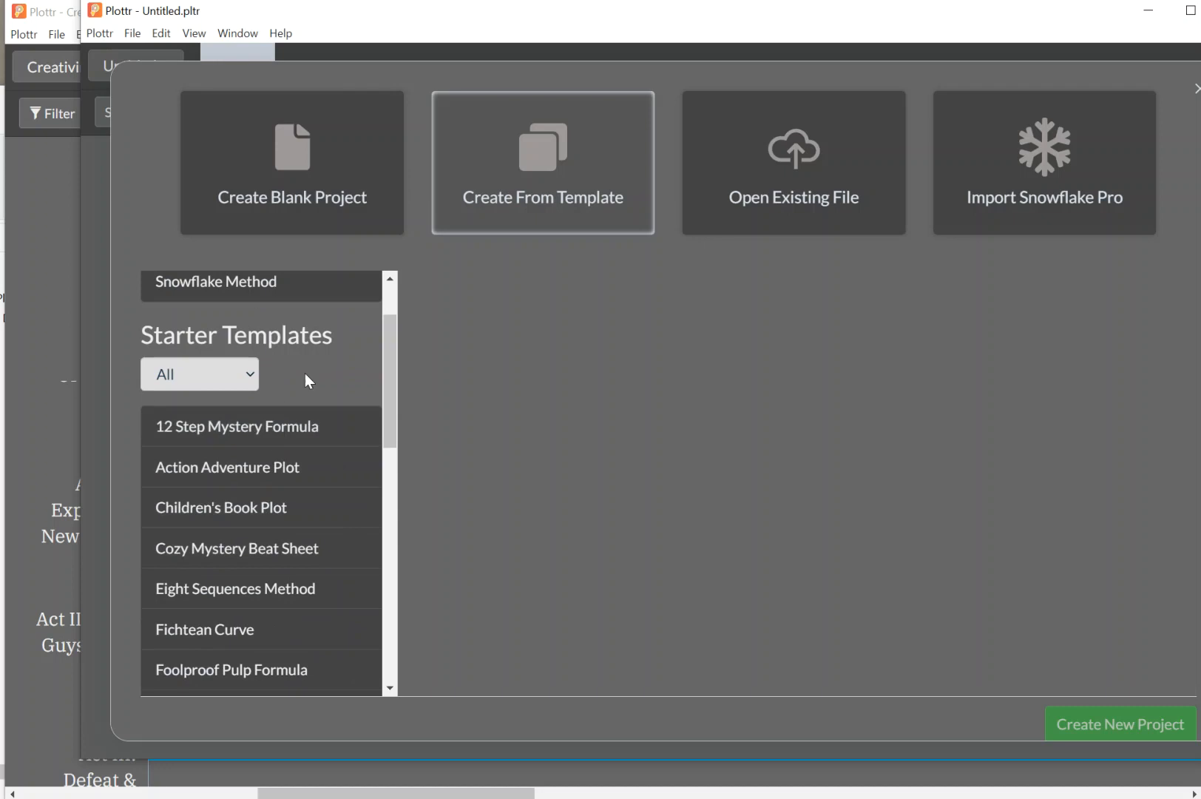
scroll(244, 437, down, 4)
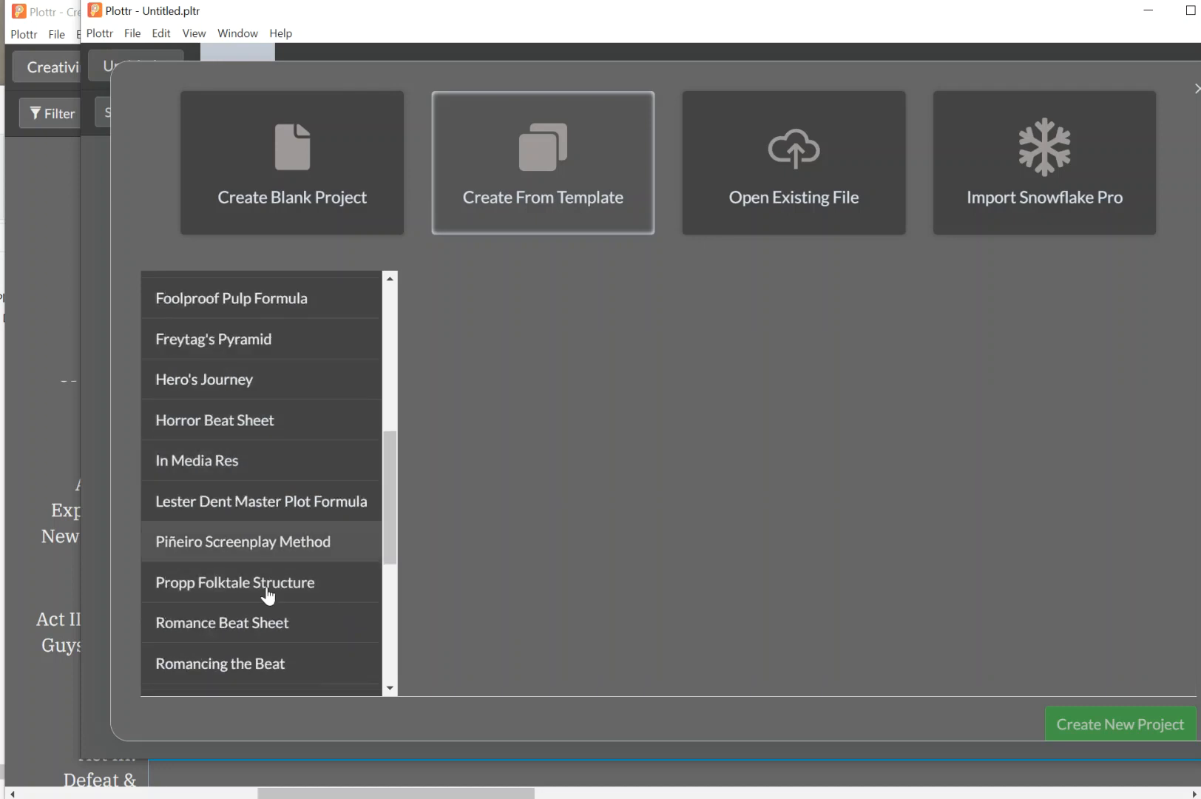
scroll(288, 577, down, 4)
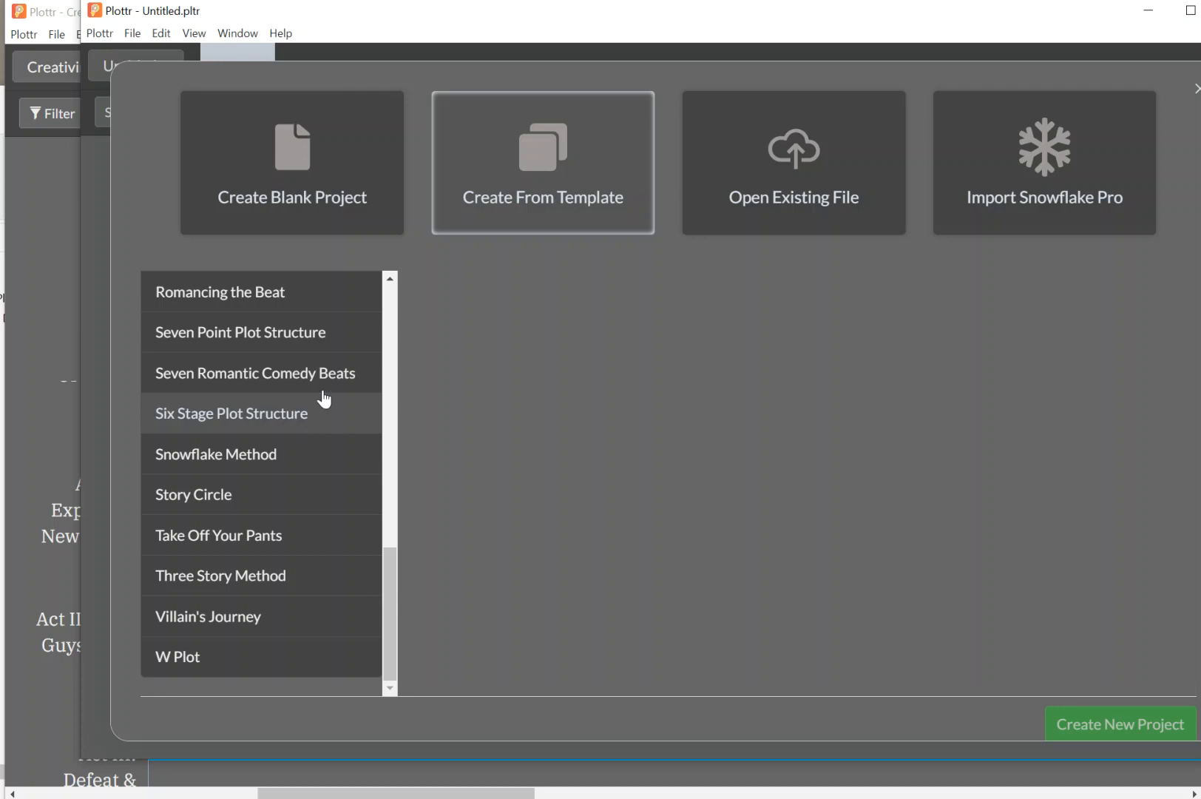
scroll(318, 392, up, 10)
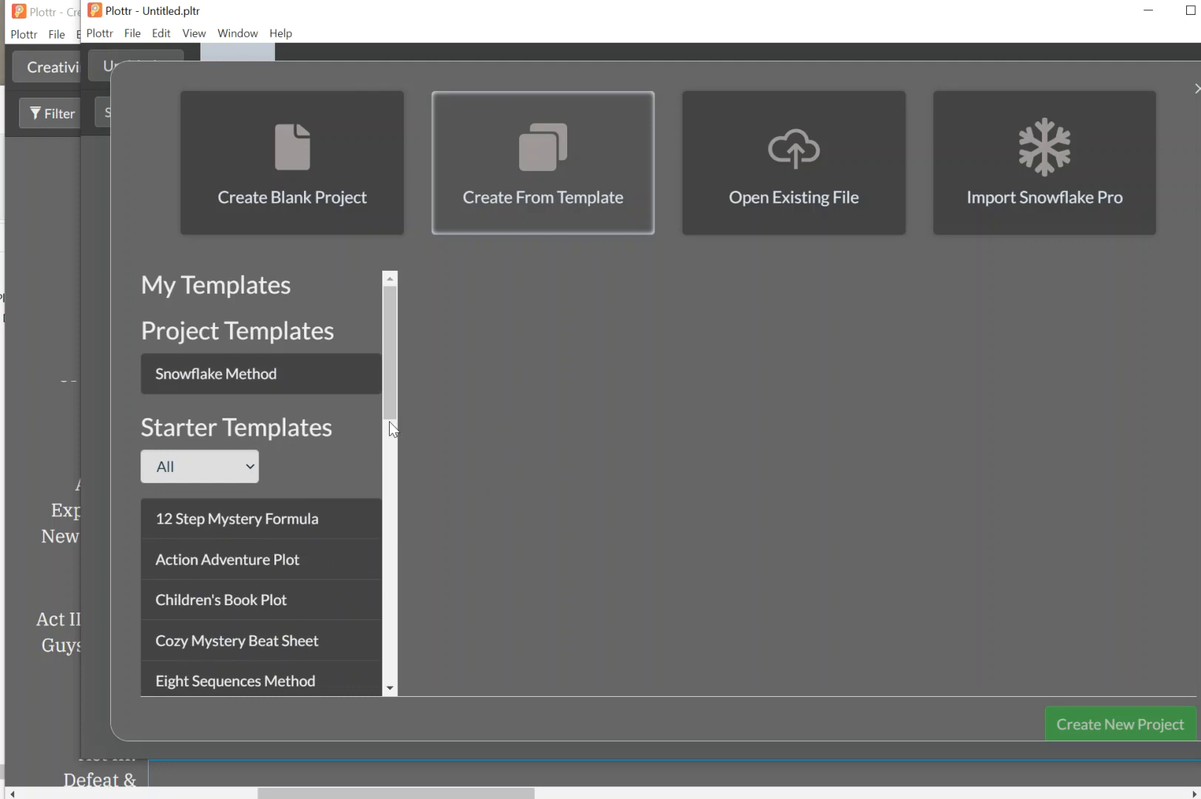
scroll(289, 480, down, 4)
scroll(295, 550, down, 8)
scroll(268, 542, down, 2)
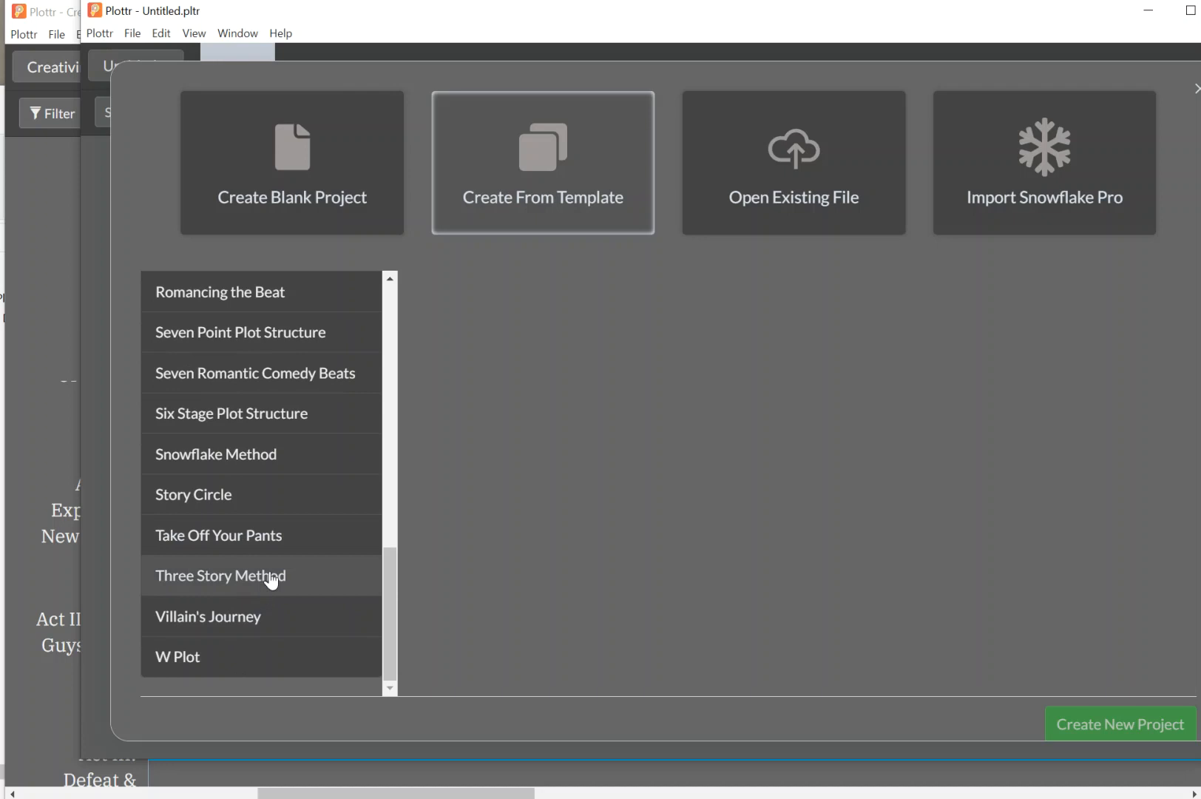
scroll(255, 526, up, 2)
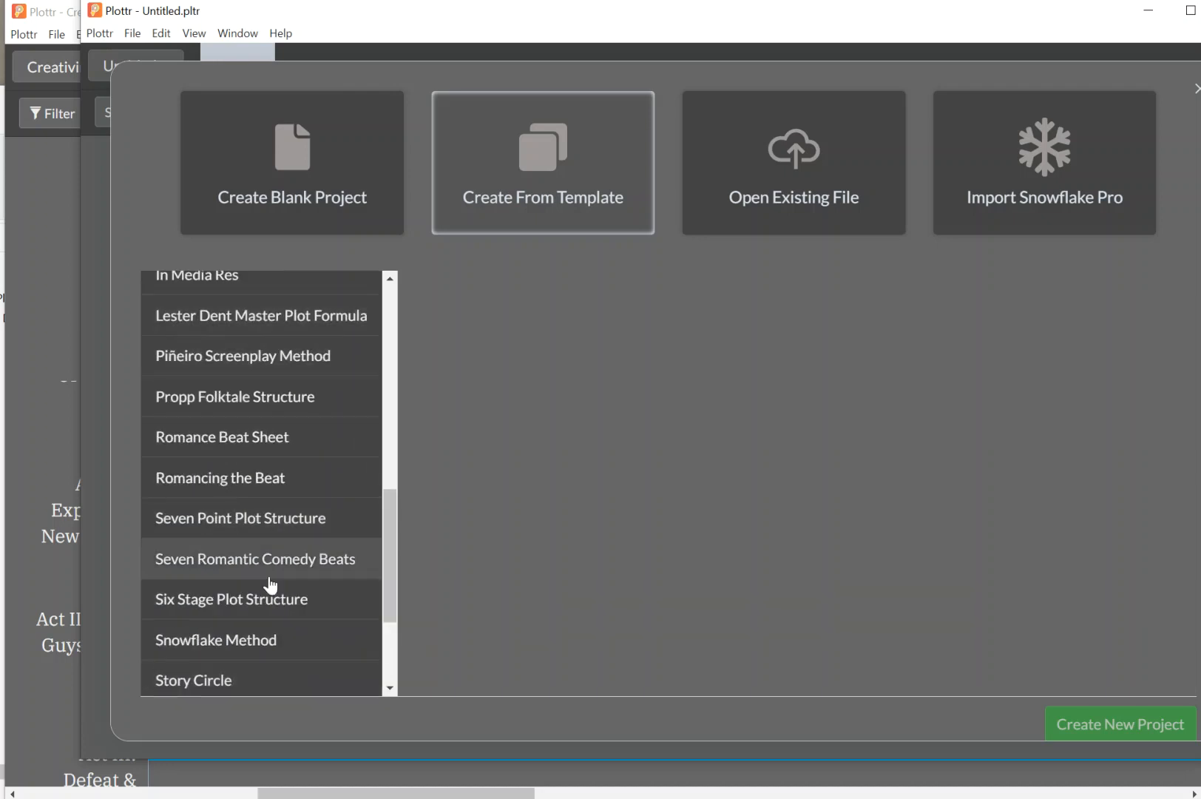
scroll(296, 459, up, 2)
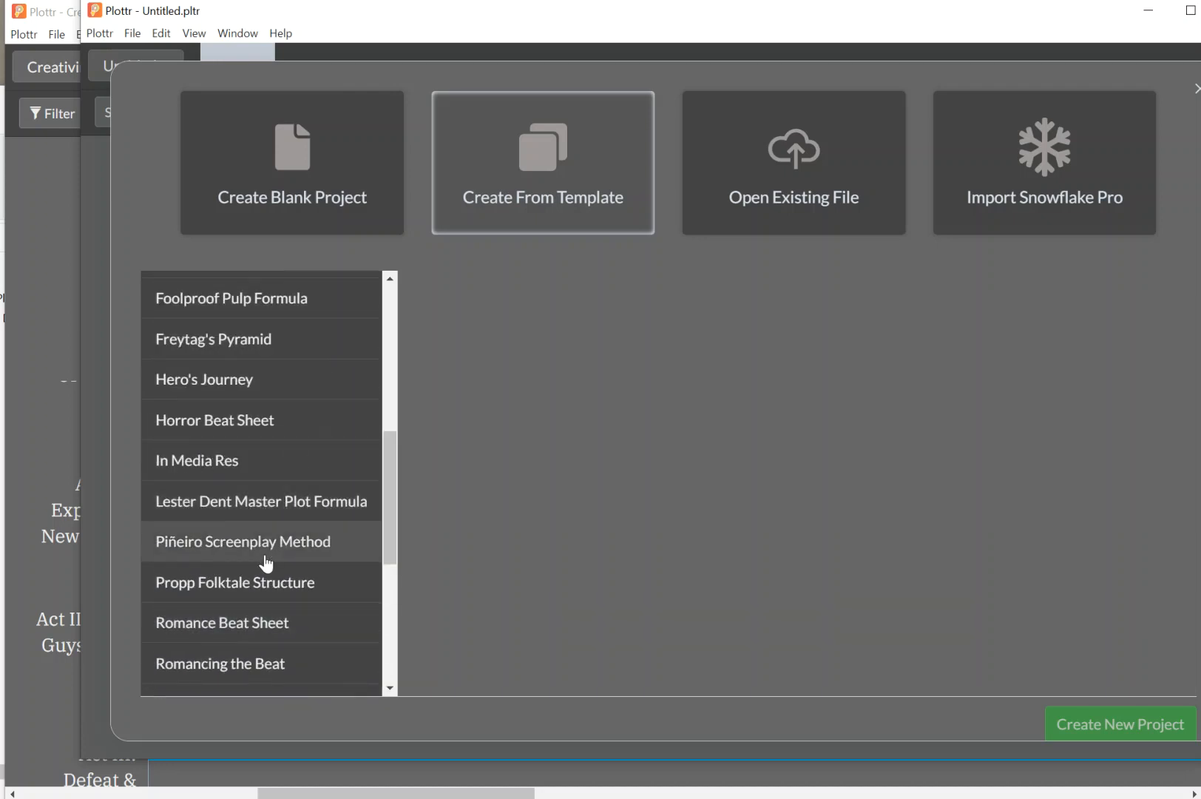